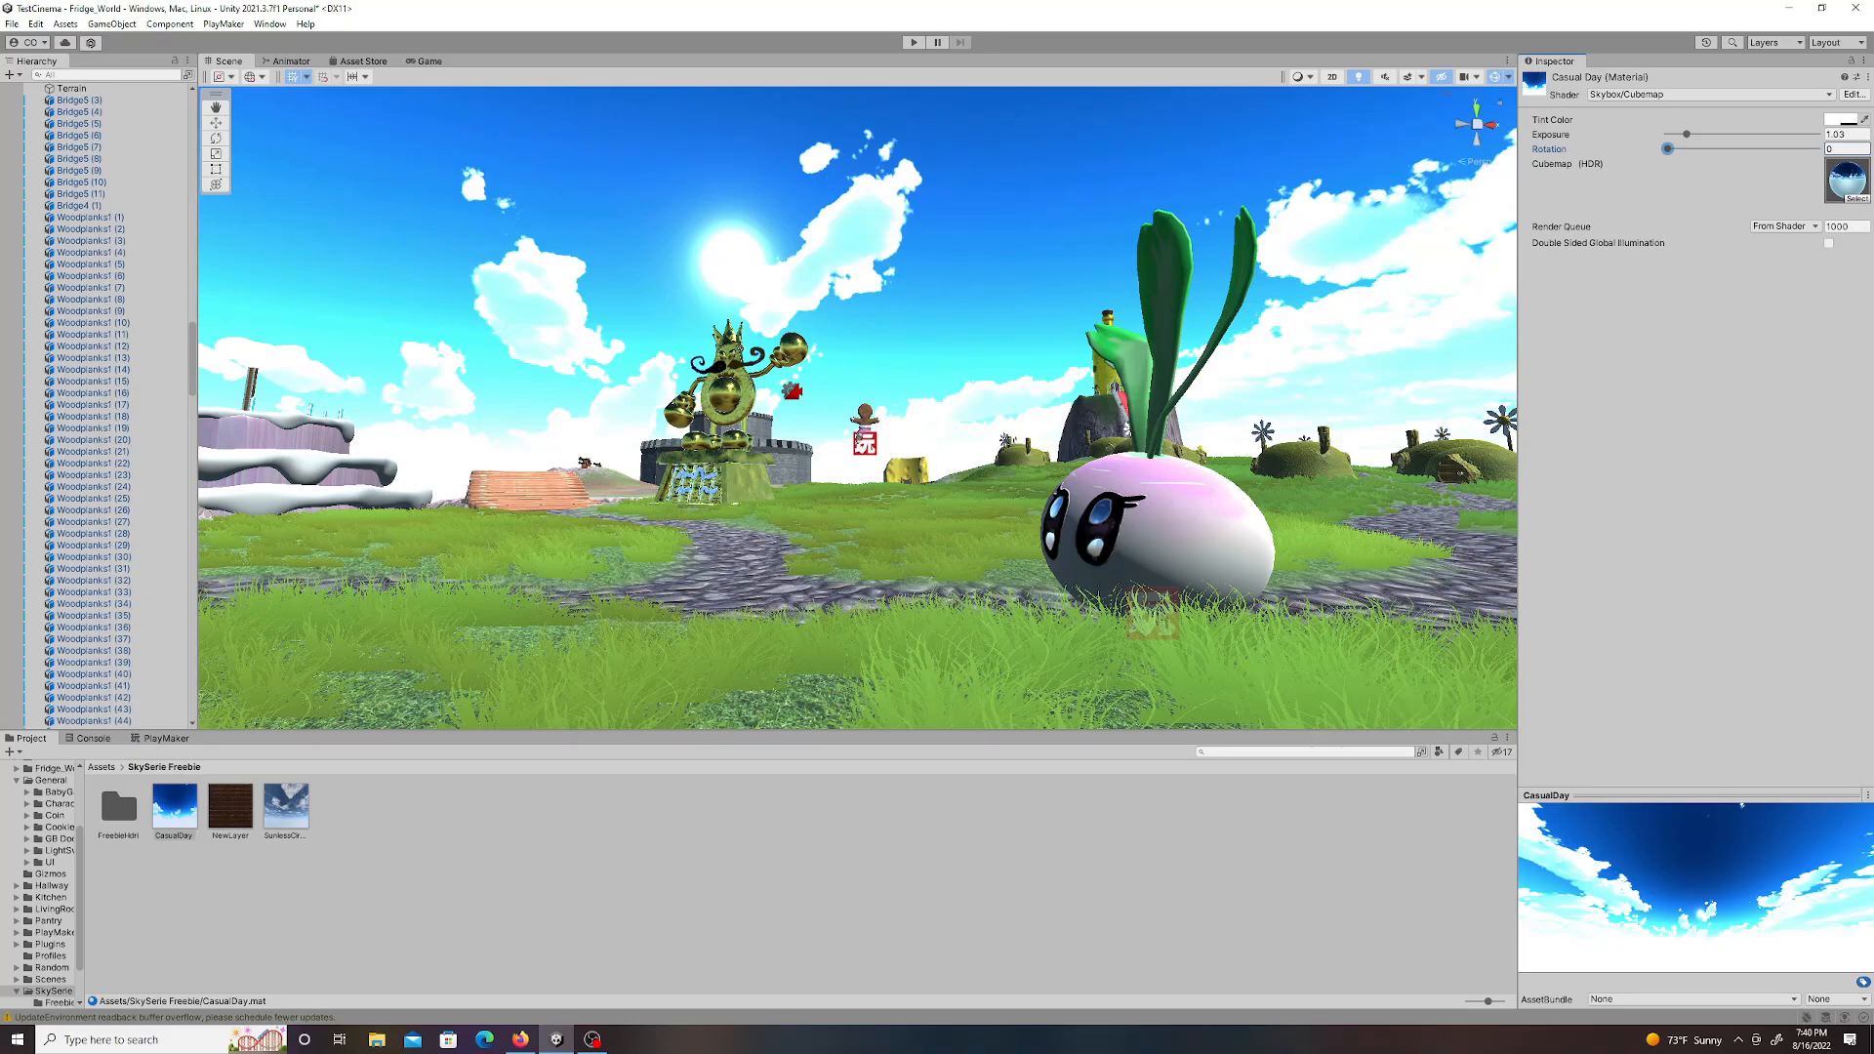
# Rotate the CasualDay skybox to a new angle using its Rotation slider.
pyautogui.moveTo(1670, 148); pyautogui.dragTo(1756, 149)
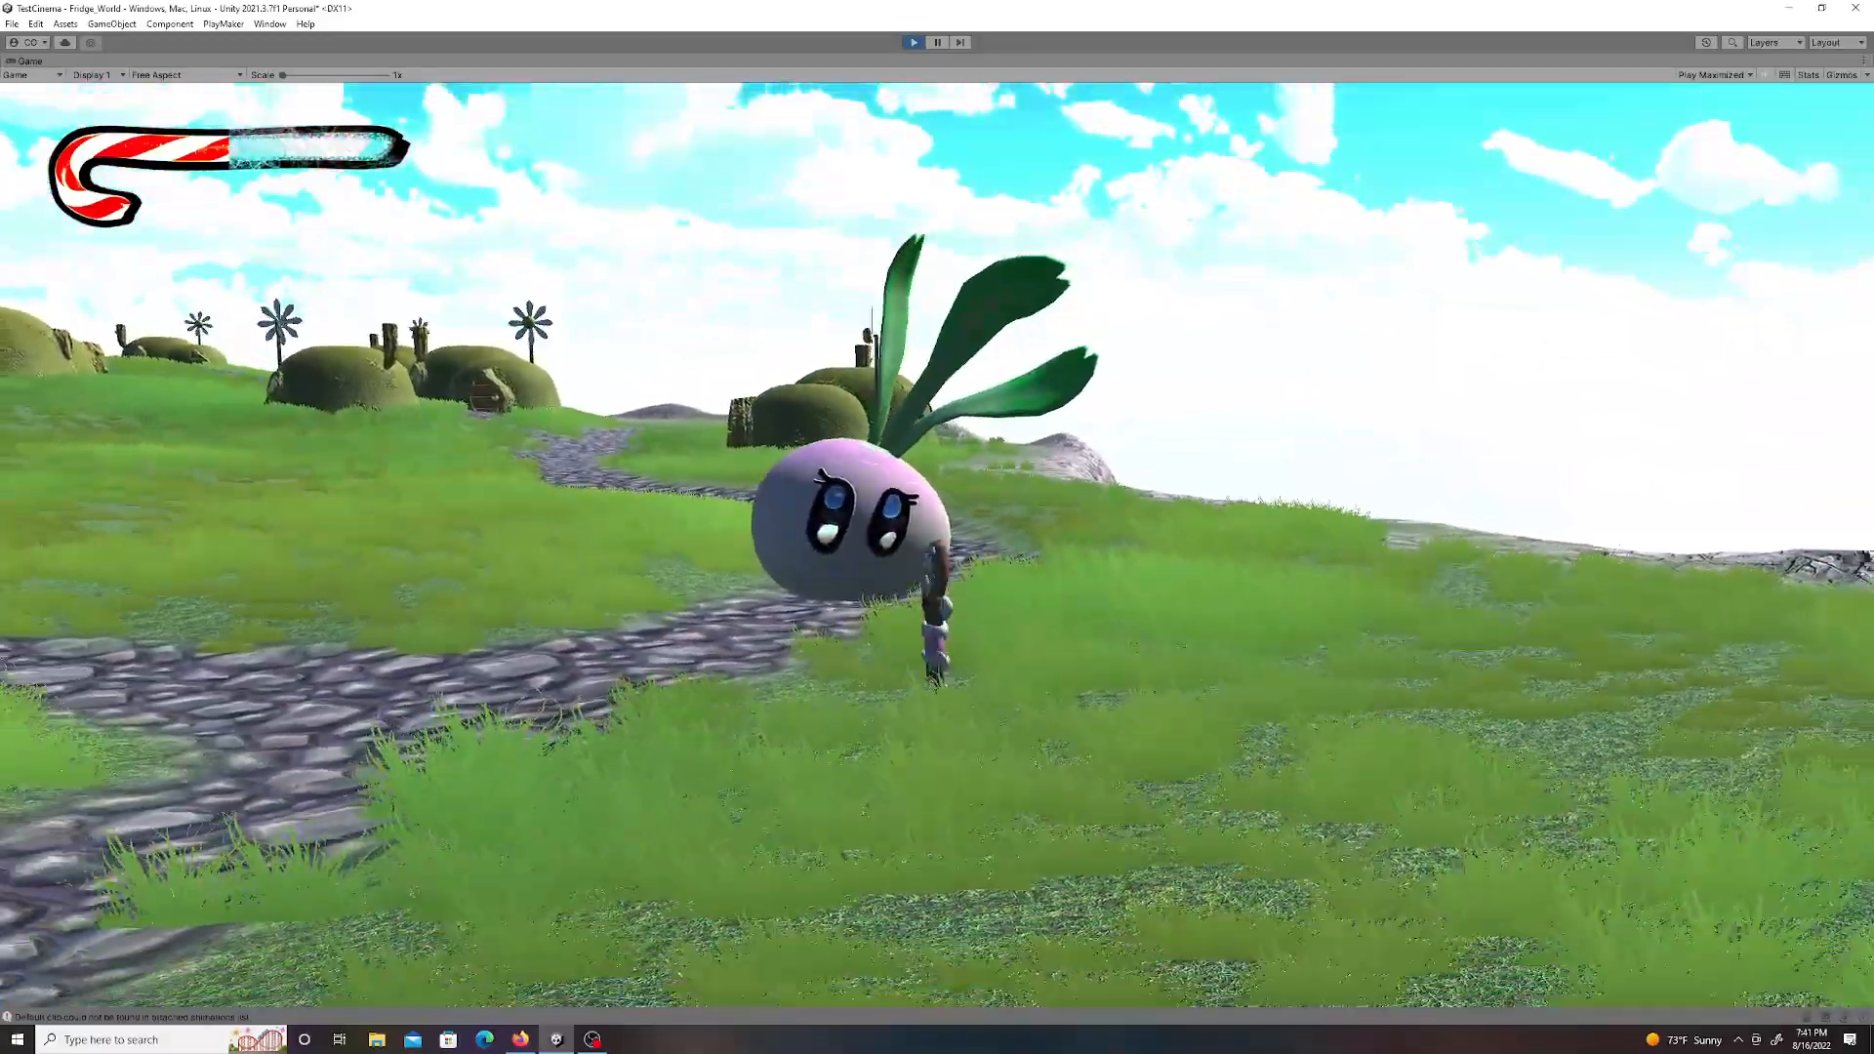
# Stop the running game to return to editing turnip3's Movement FSM.
pyautogui.hotkey('ctrl', 'p')
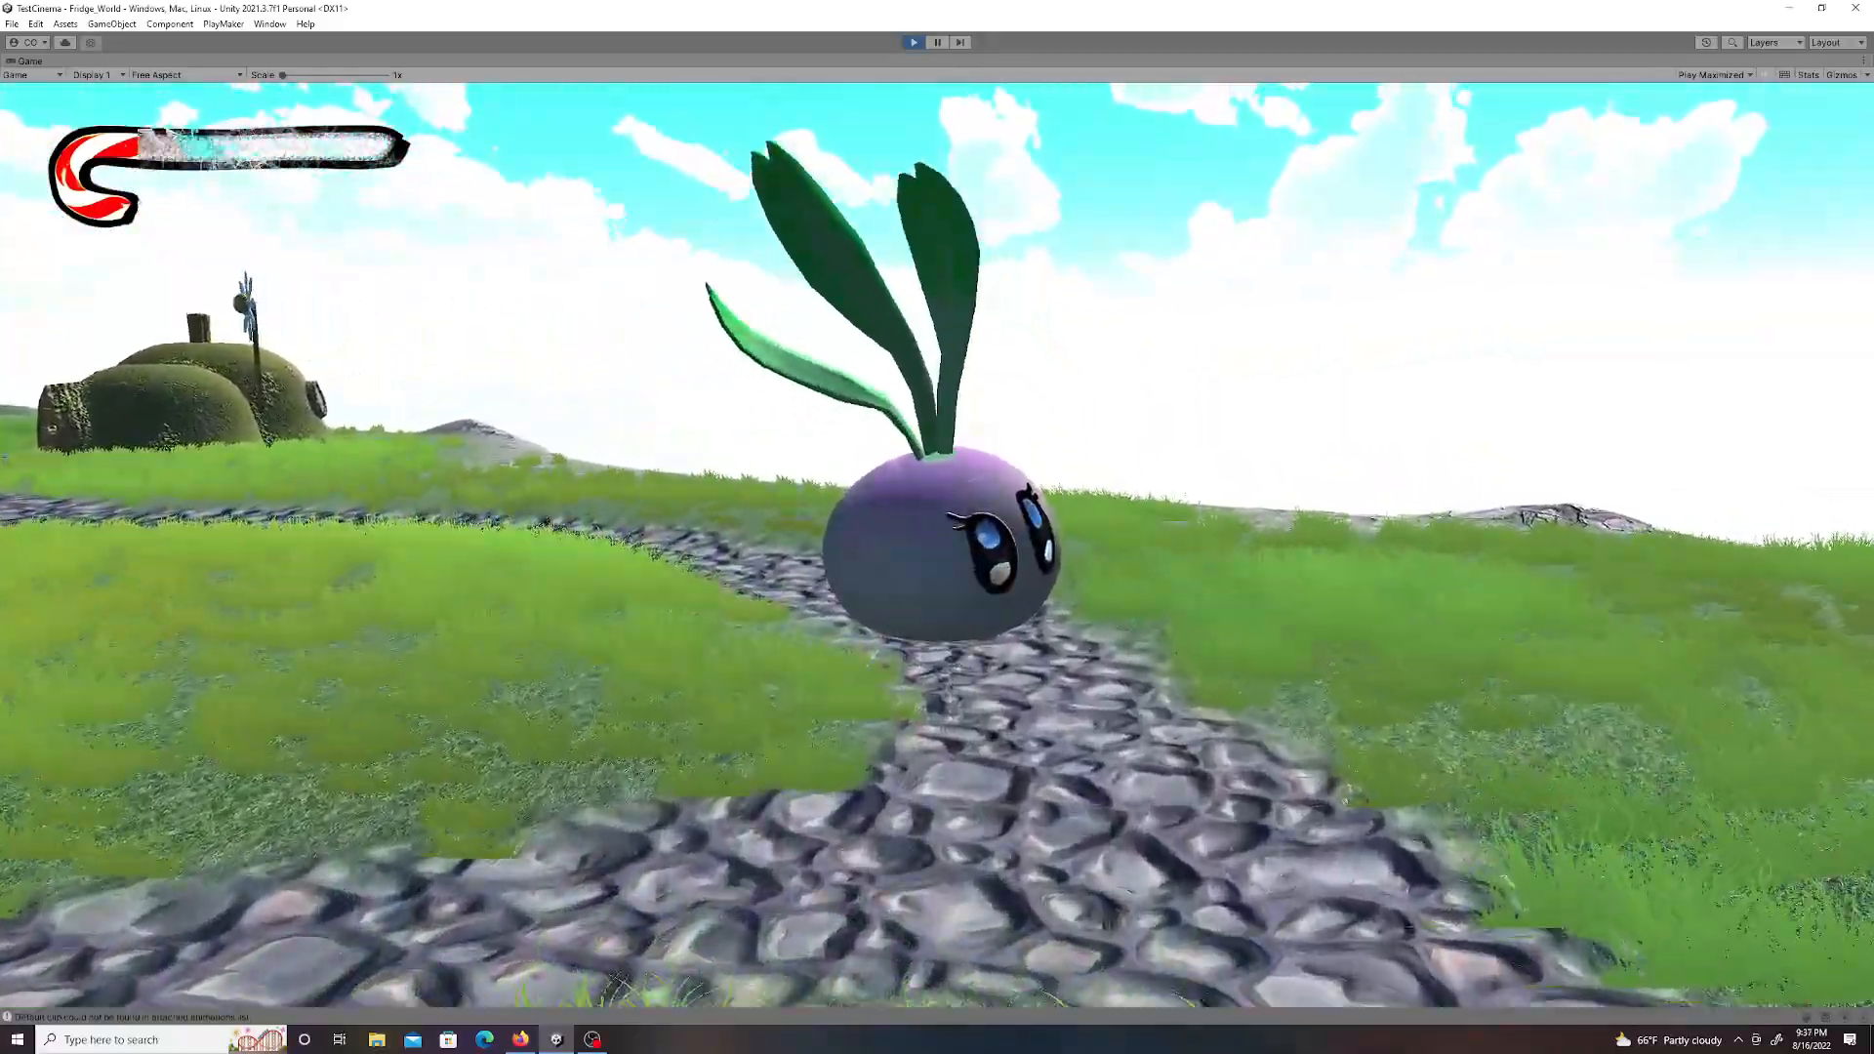
# Restart play mode to test the turnip's Follow behaviour around the level.
pyautogui.hotkey('ctrl', 'p')
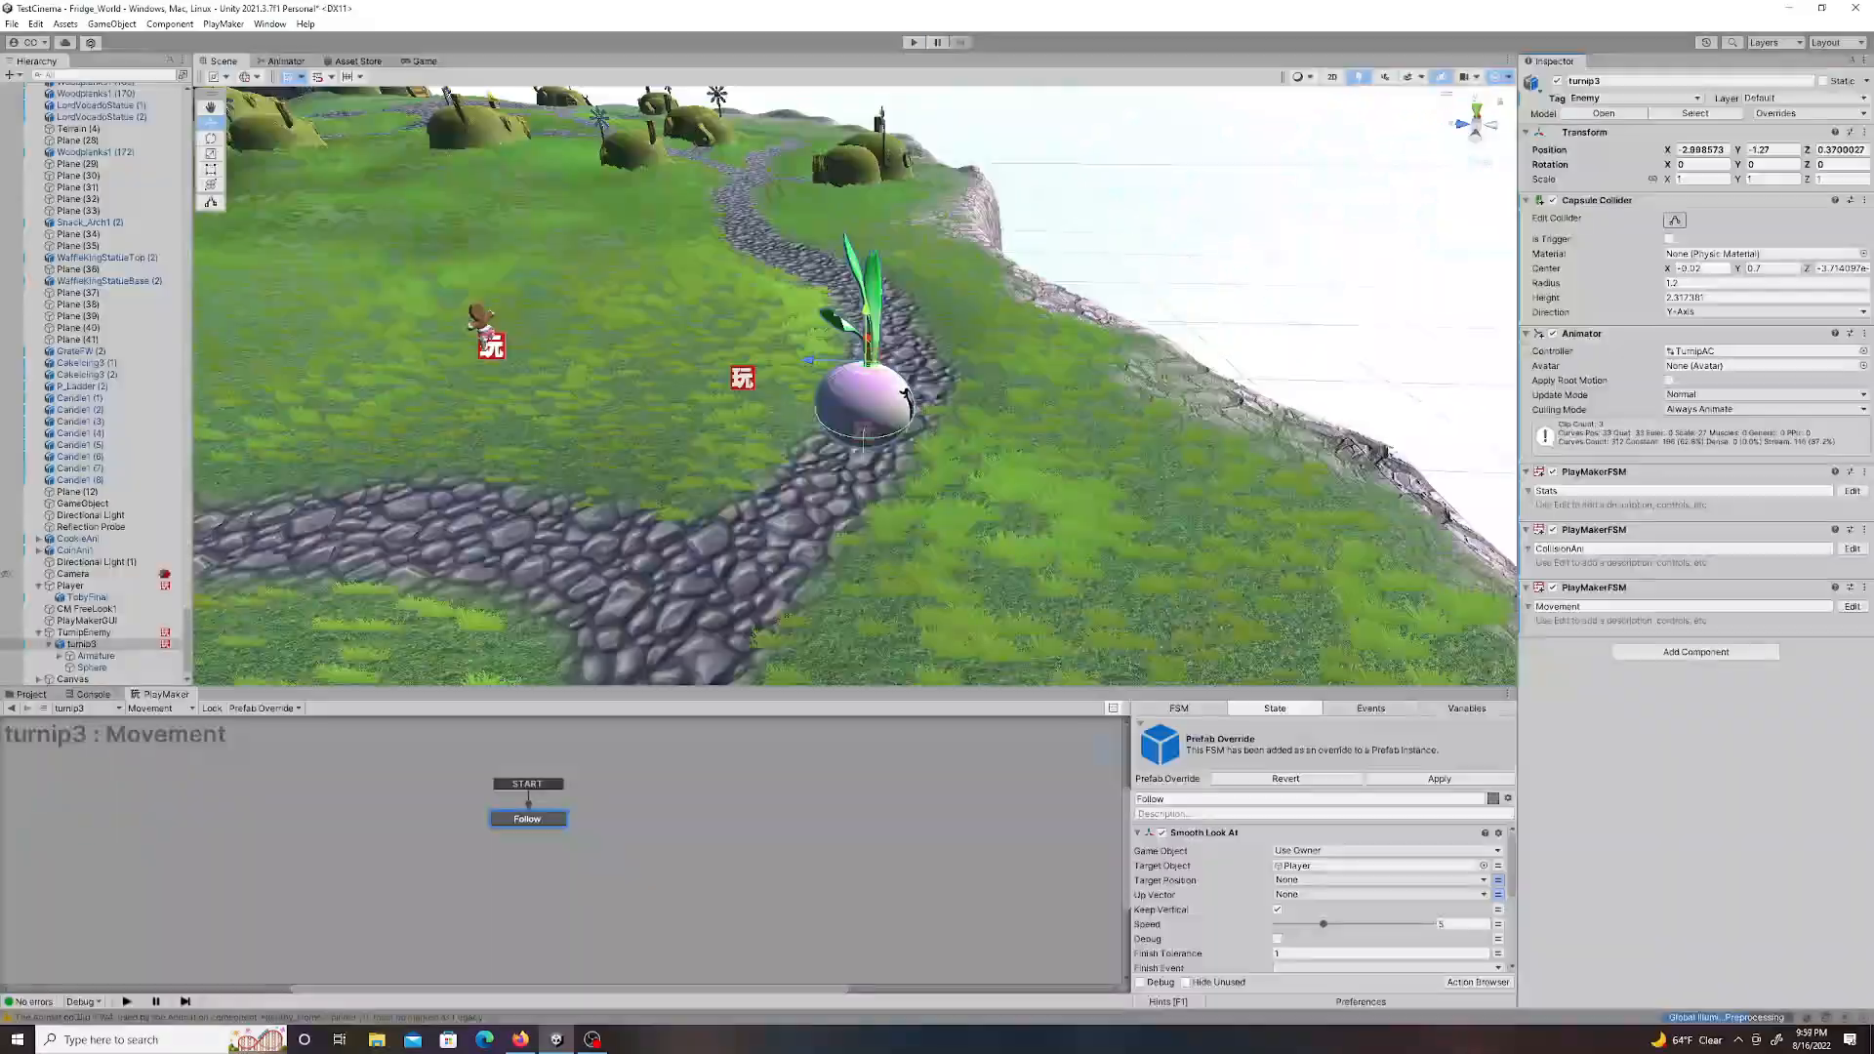
pyautogui.hotkey('ctrl', 'p')
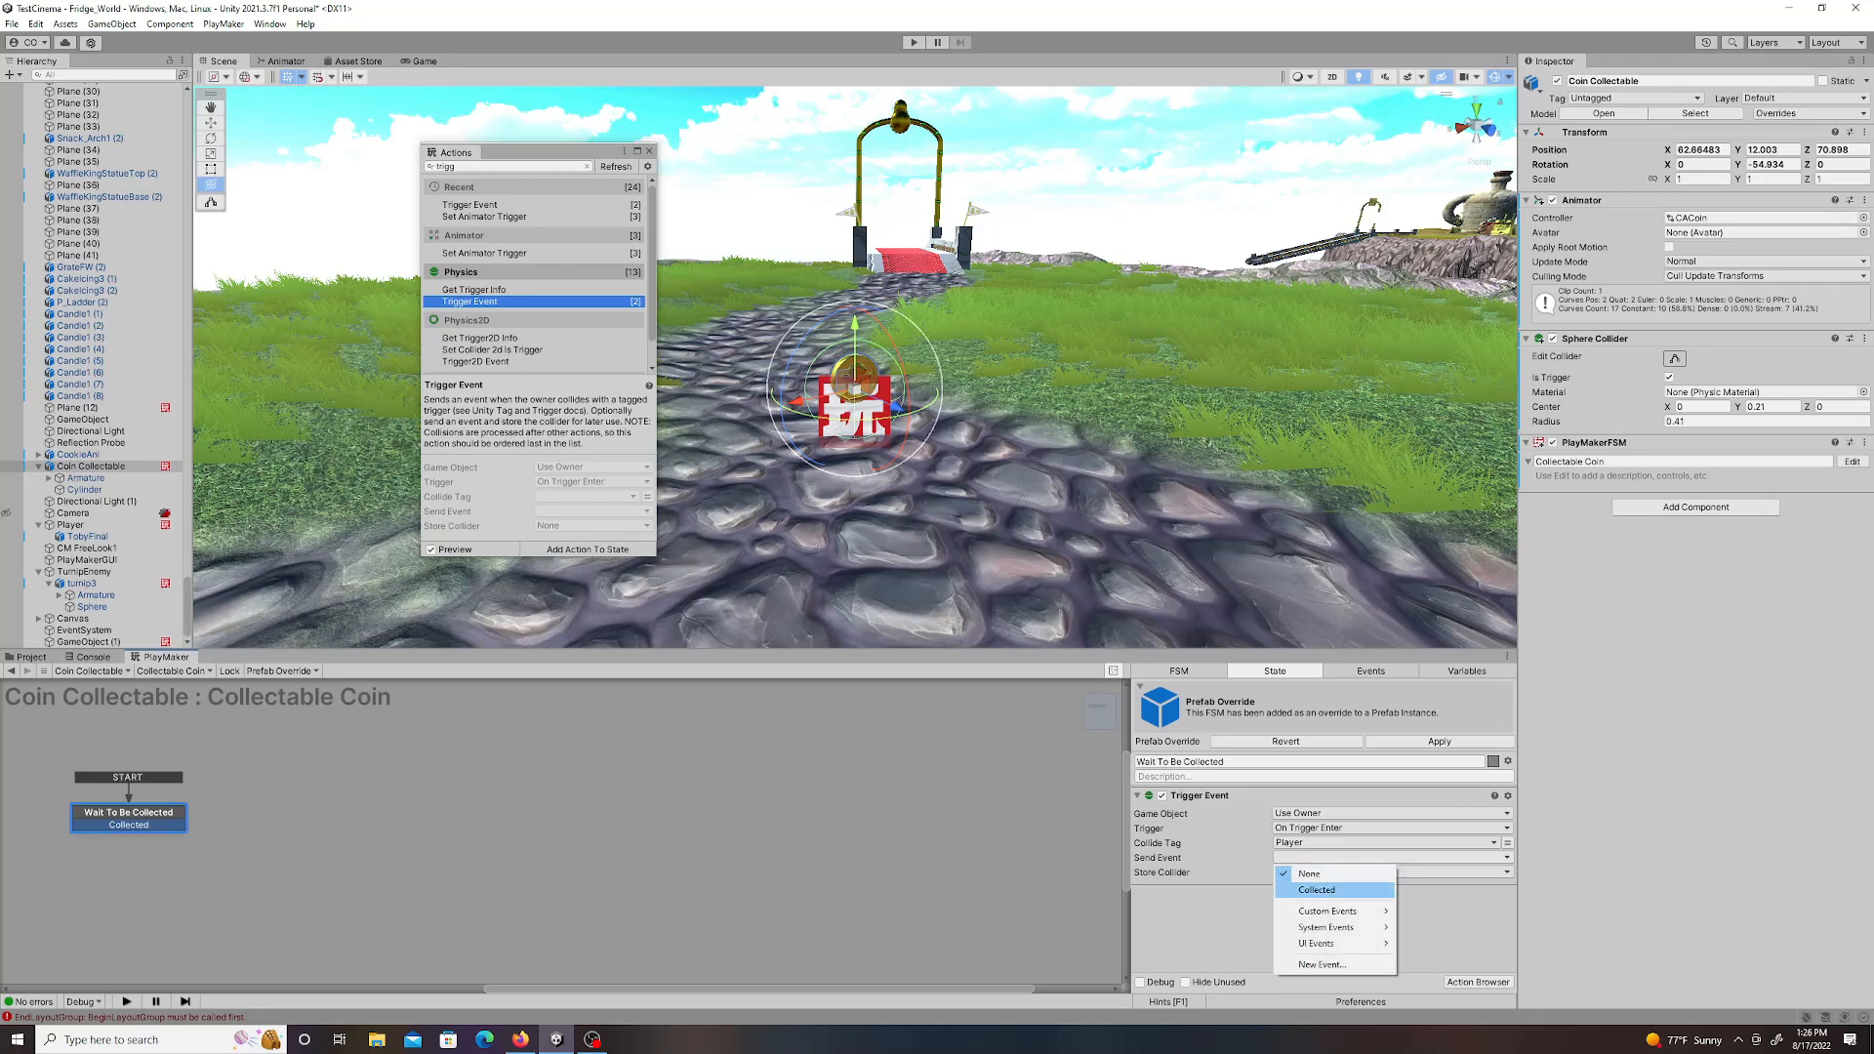
# Add a Collected state with an Activate Game Object action that deactivates the coin.
pyautogui.rightClick(267, 736)
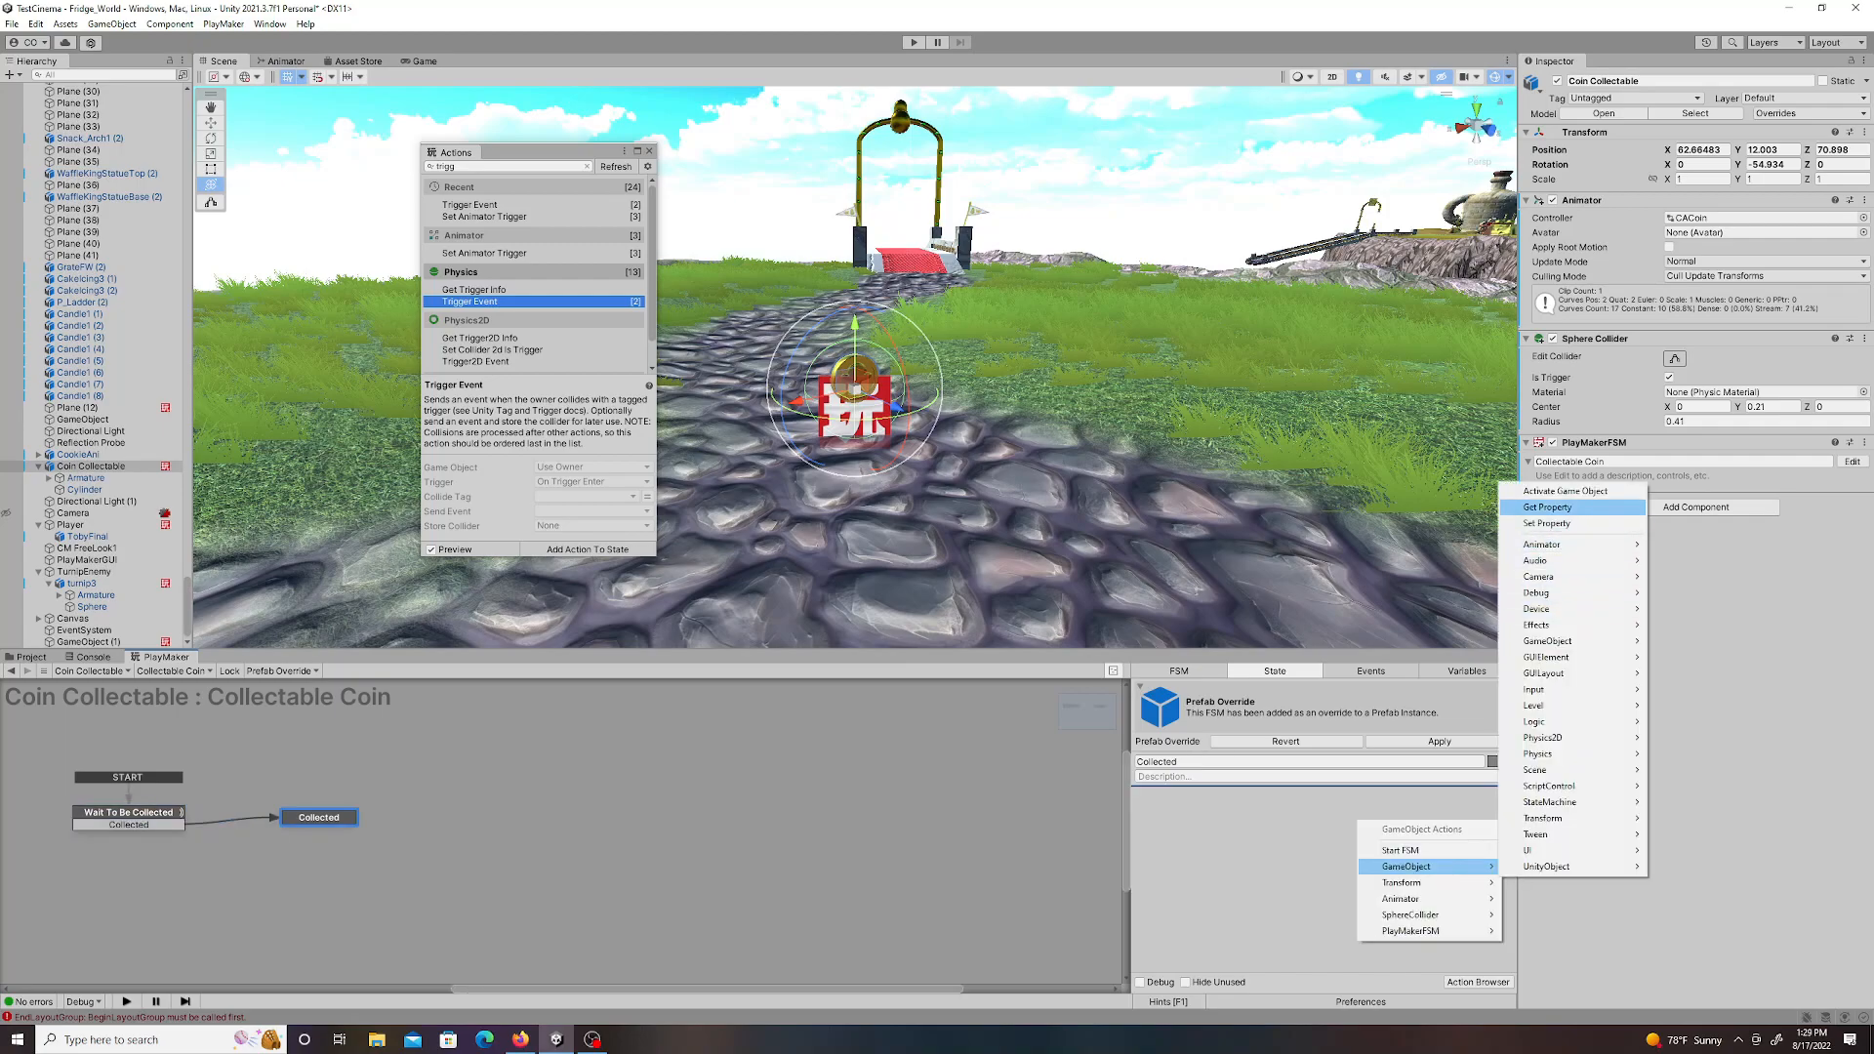
pyautogui.click(1567, 493)
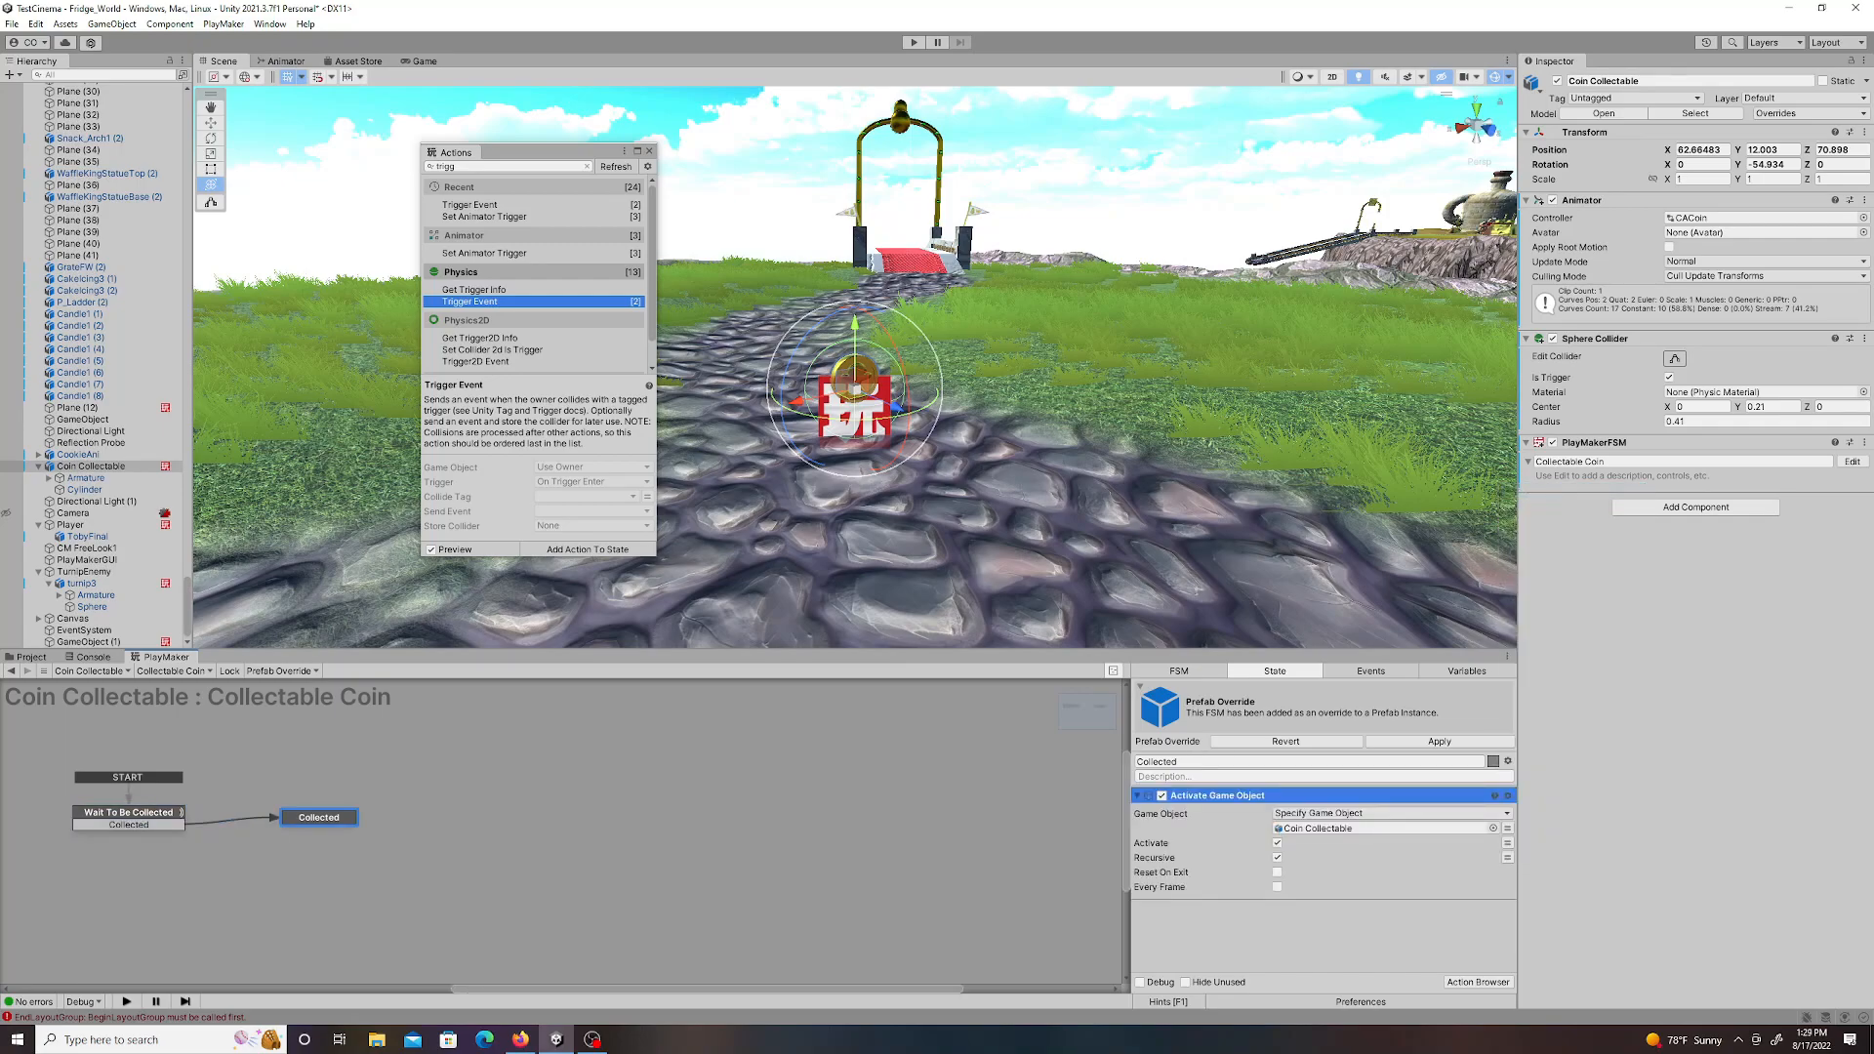
pyautogui.click(648, 151)
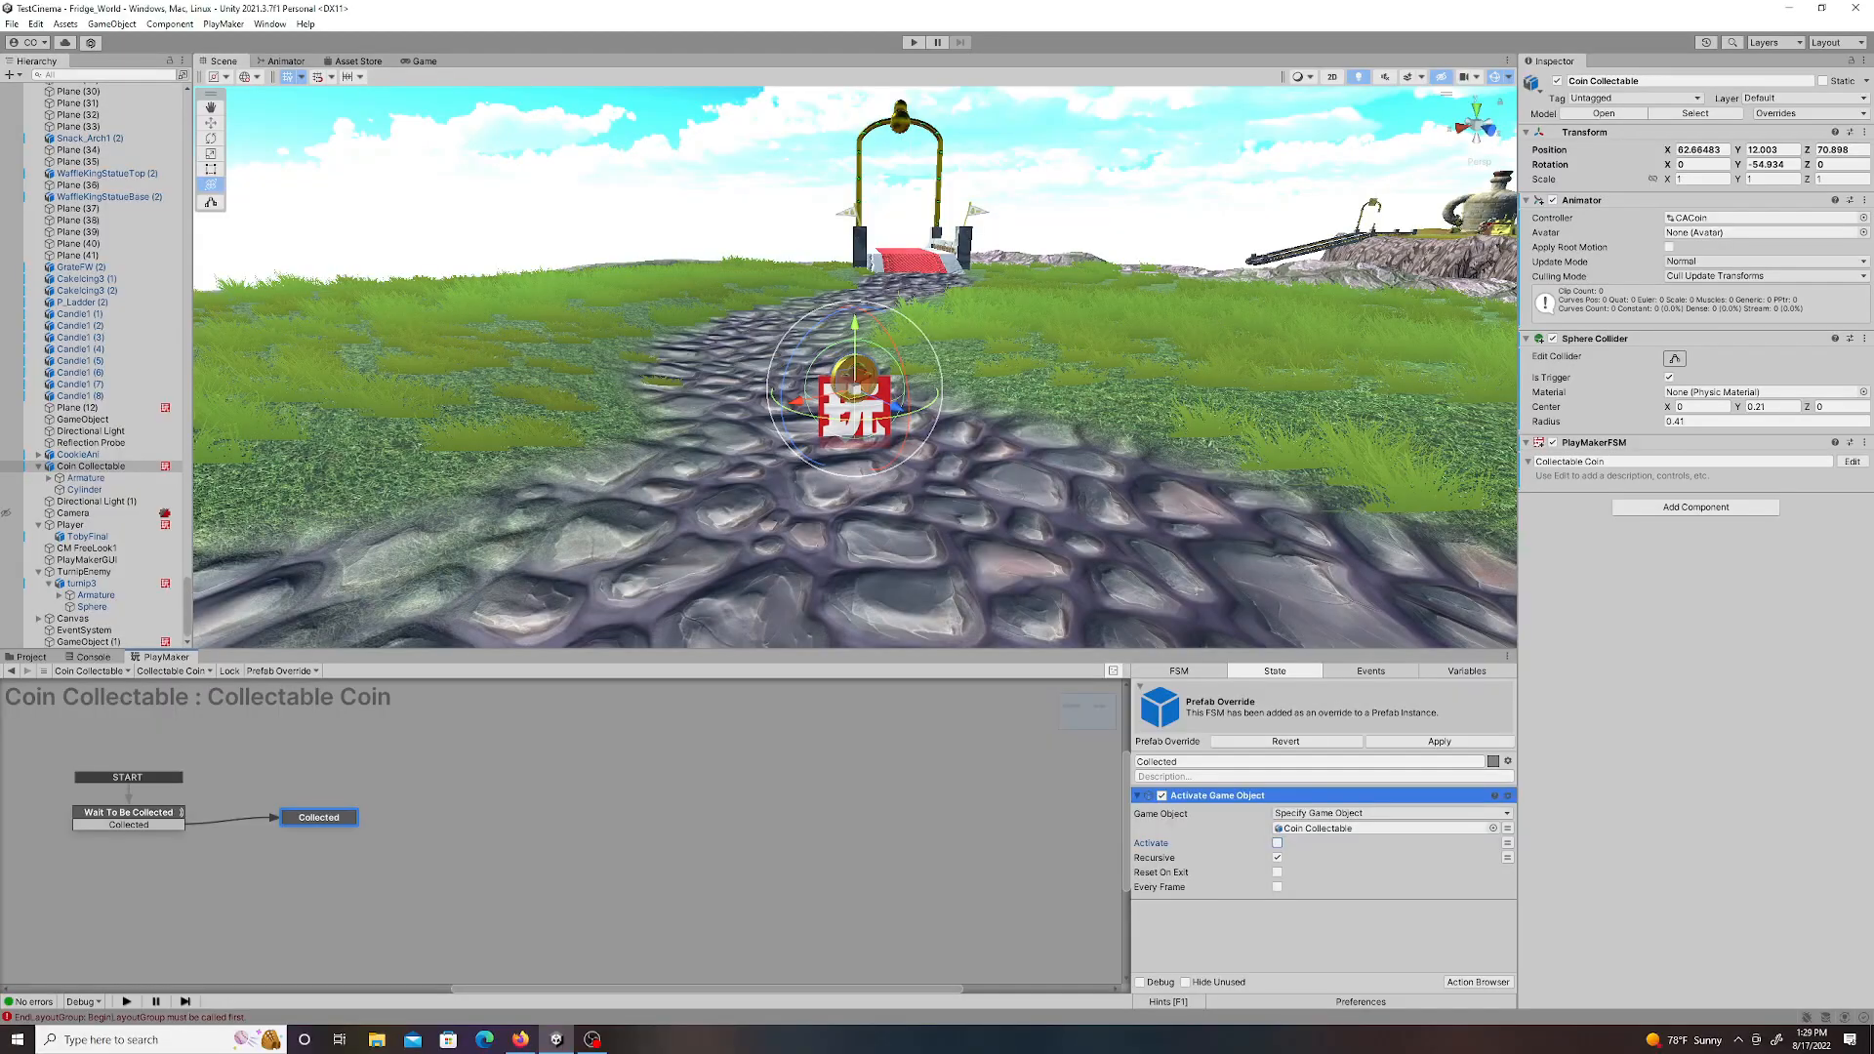
# Play-test coin pickup by running the player along the path, then stop the game.
pyautogui.hotkey('ctrl', 'p')
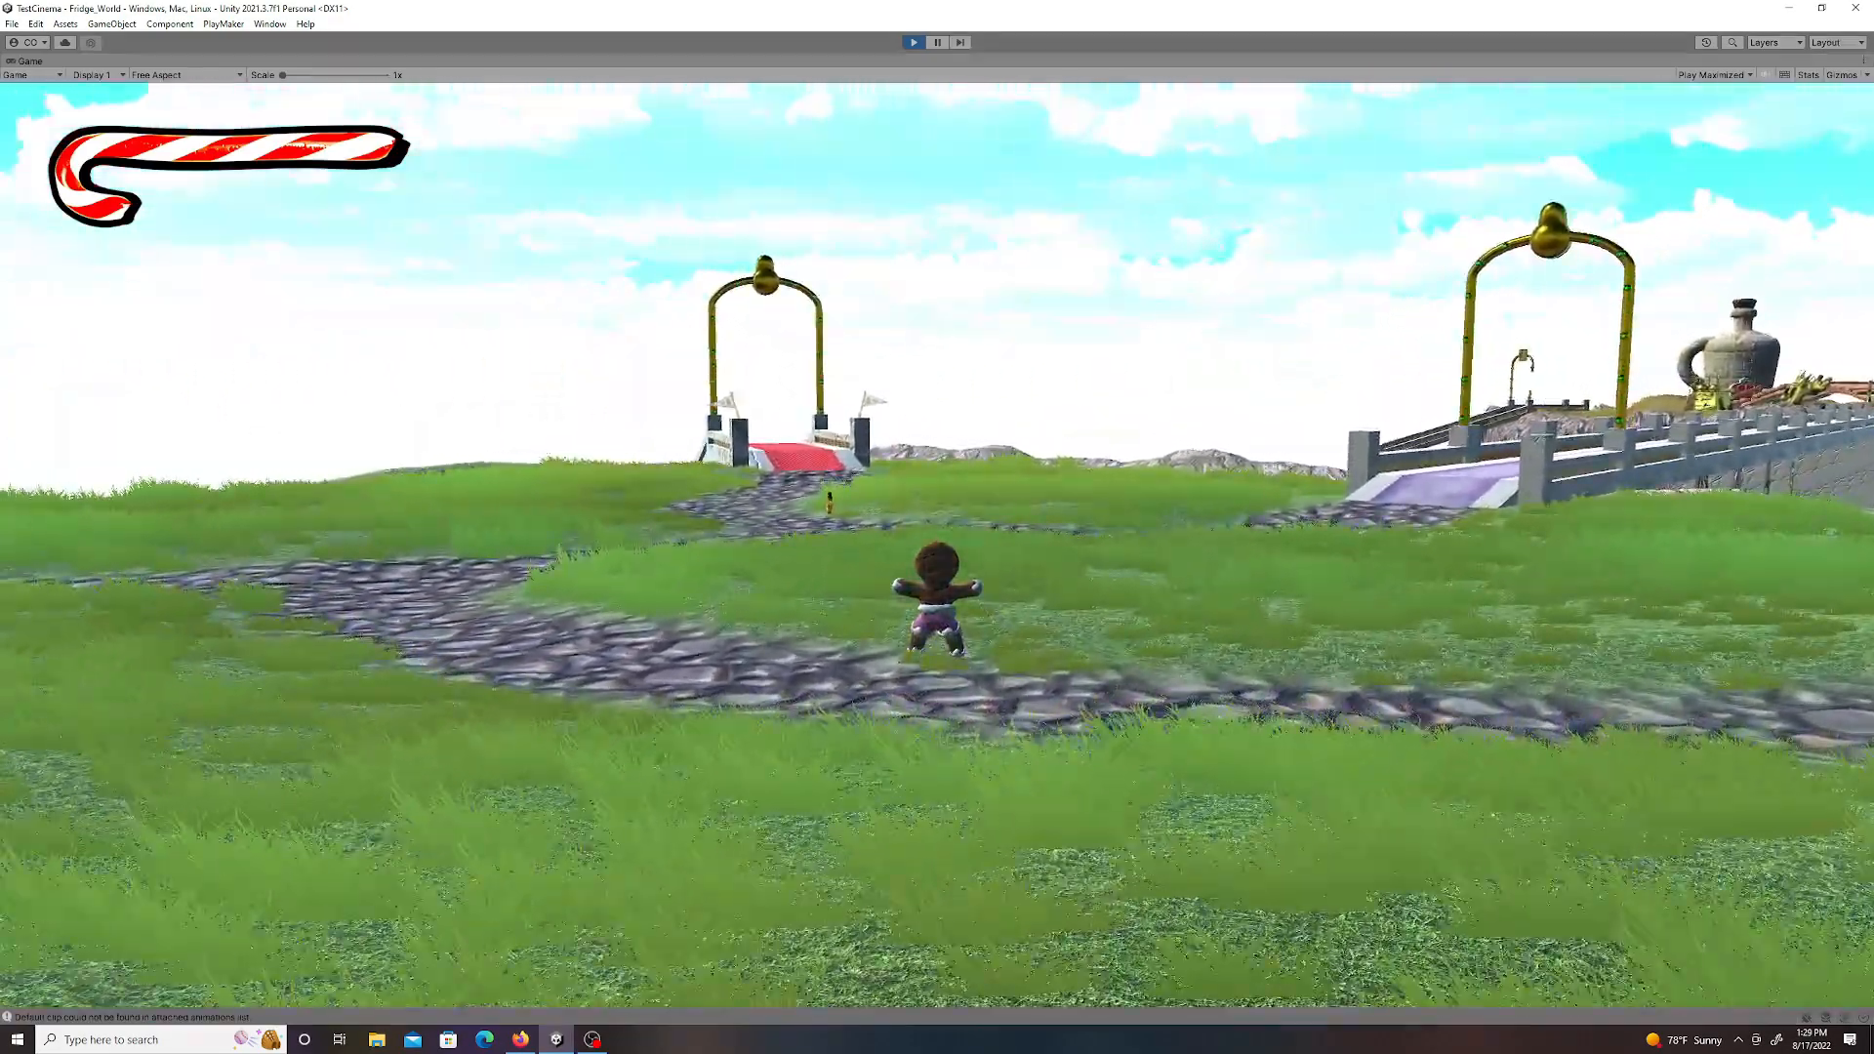
pyautogui.press('w')
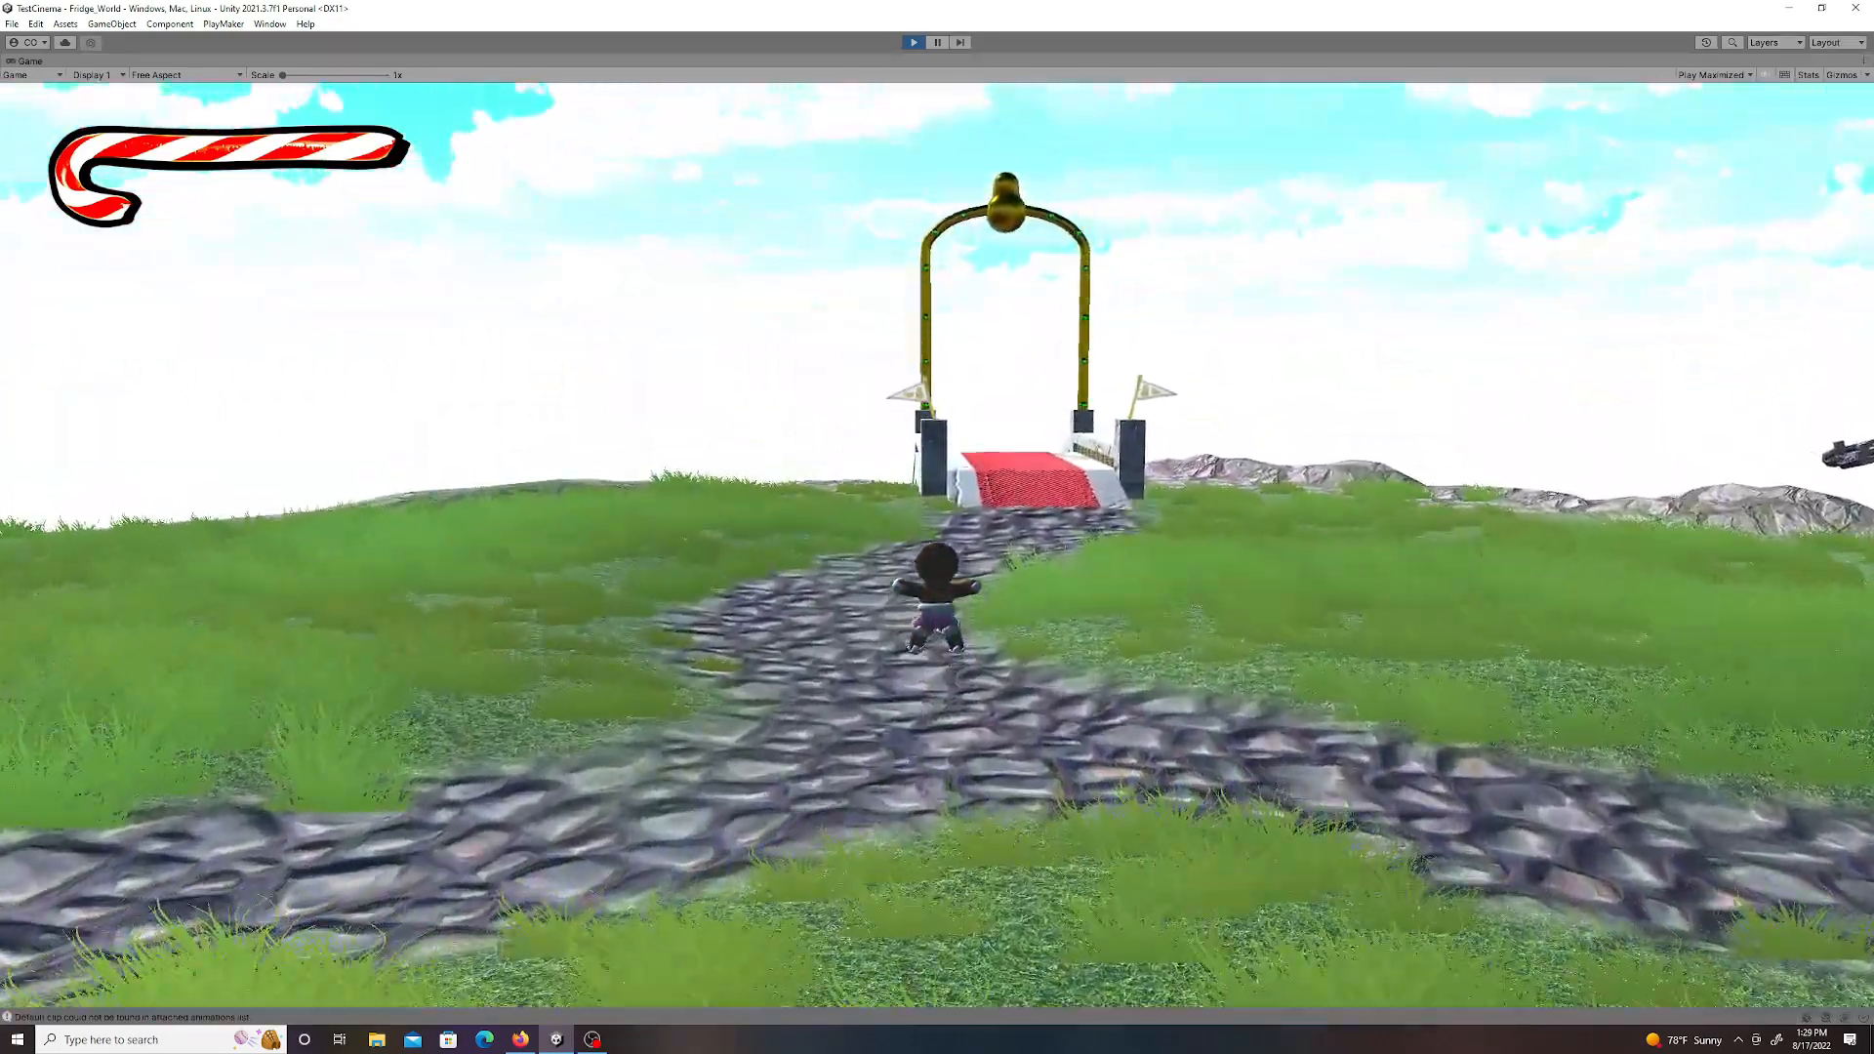
pyautogui.press('w')
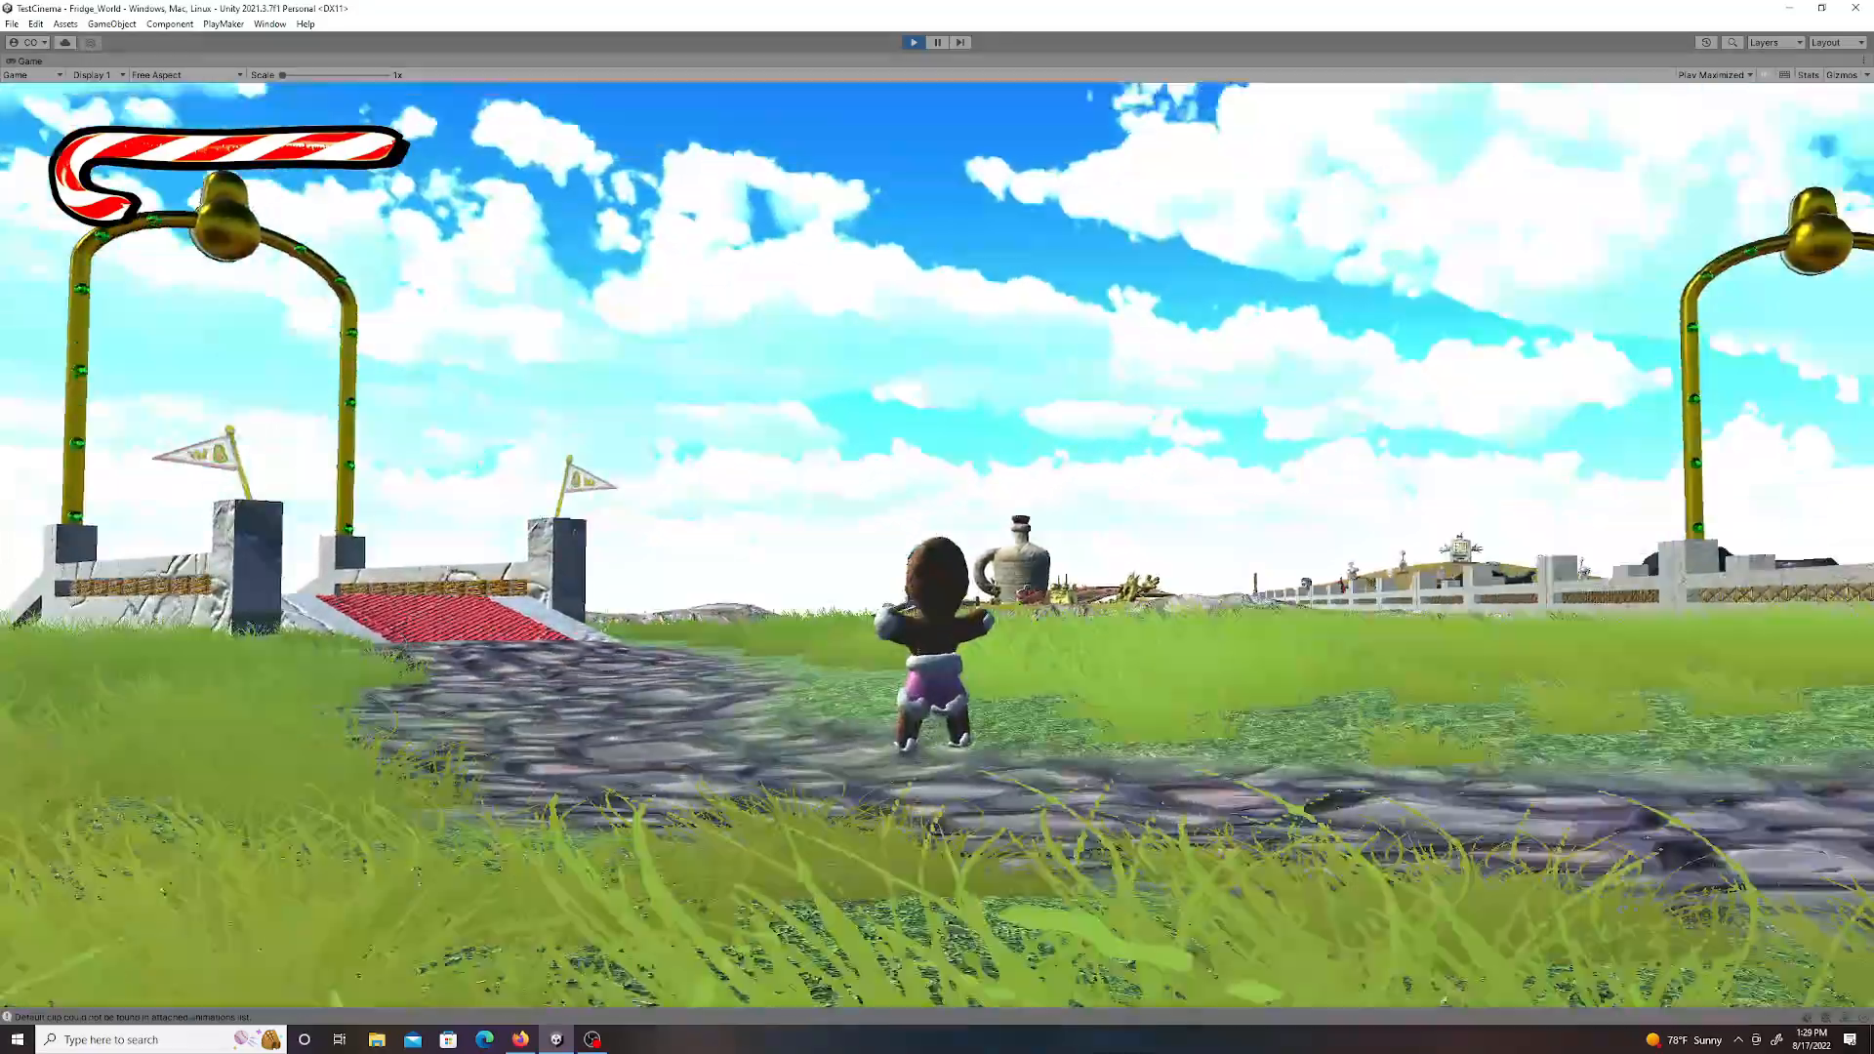
pyautogui.hotkey('ctrl', 'p')
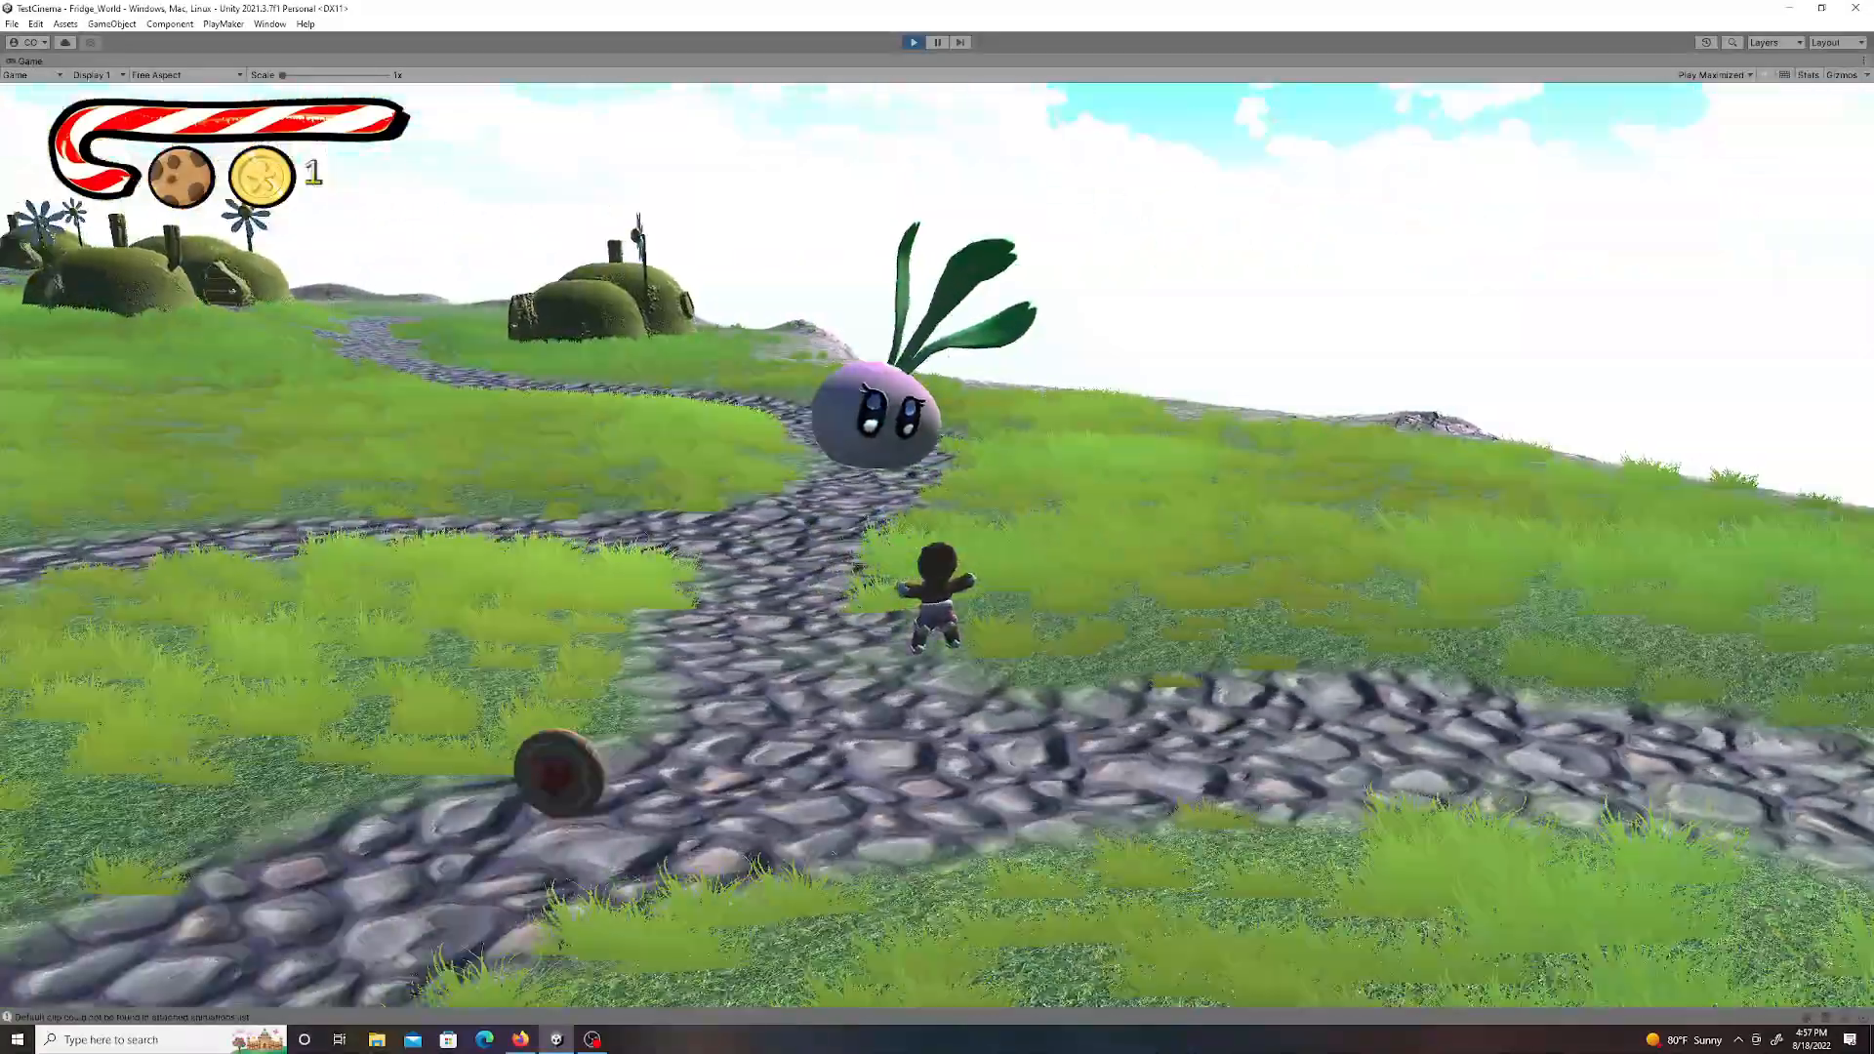
# Stop the game to continue building the Player's Jumping FSM.
pyautogui.hotkey('ctrl', 'p')
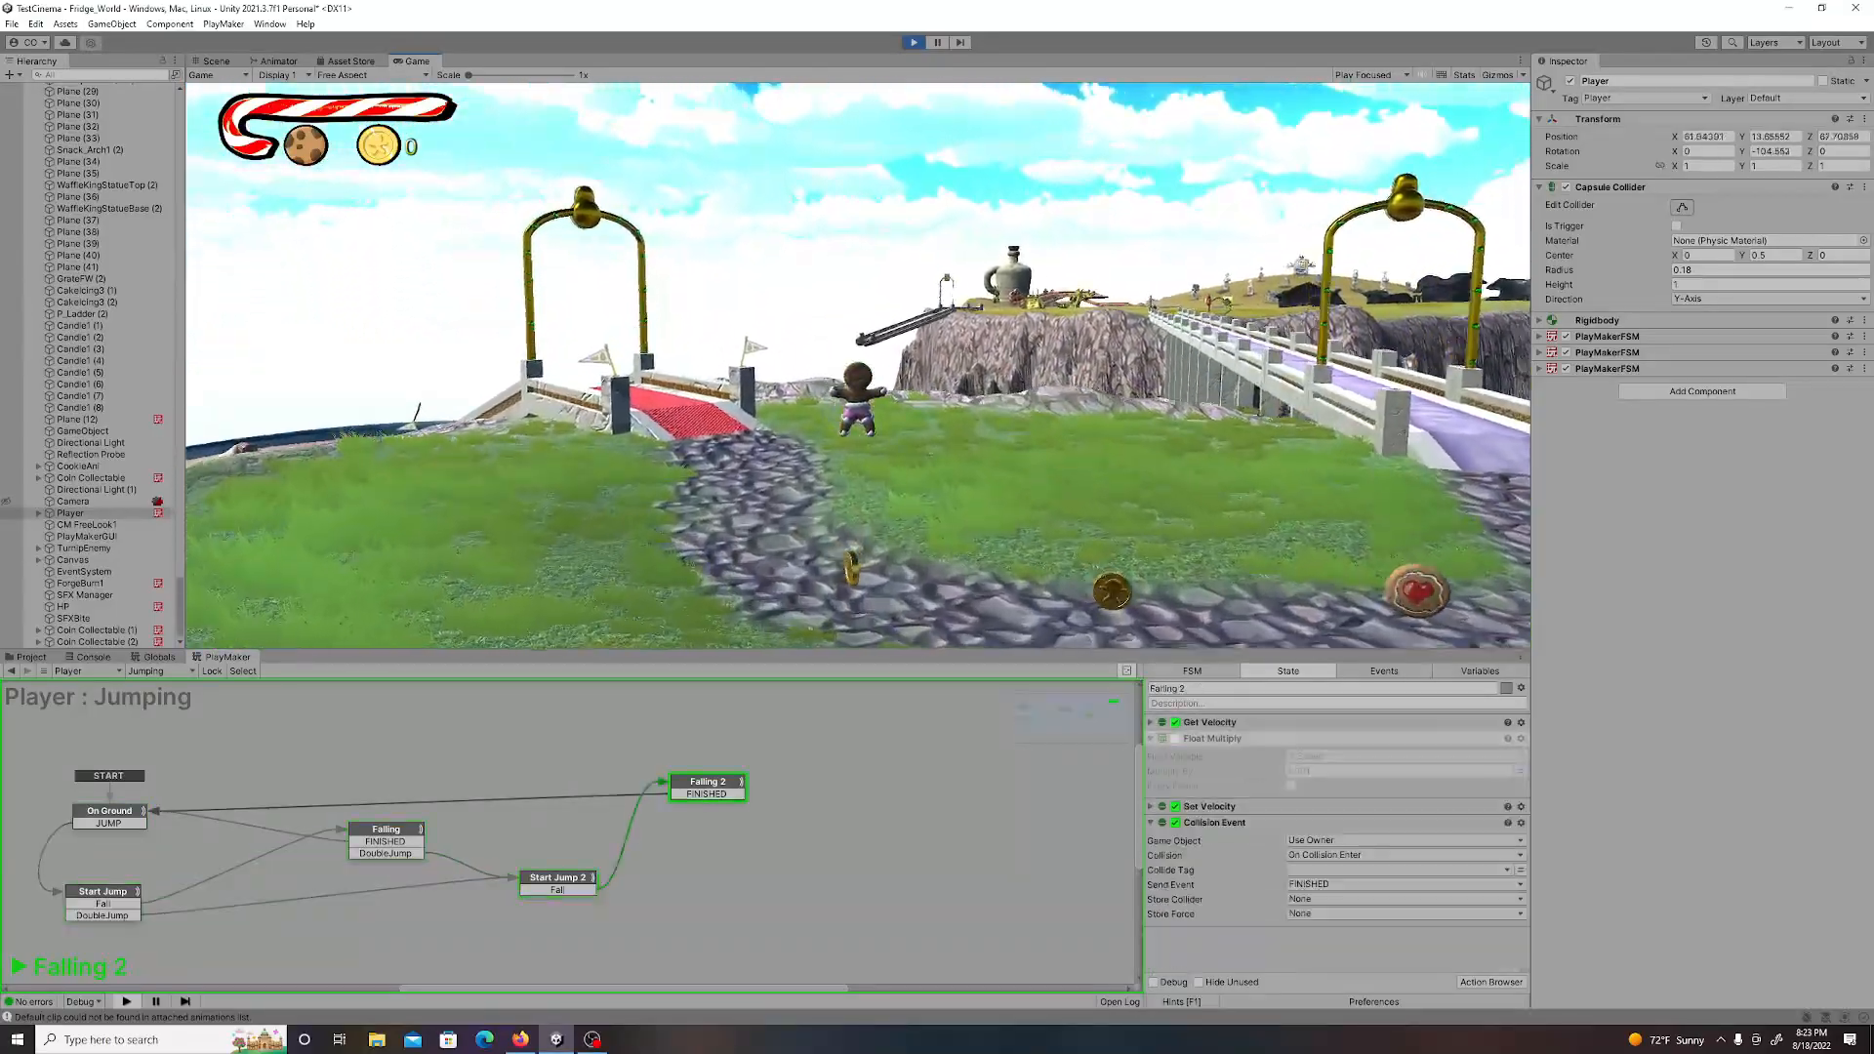
# Make the player jump with Space to test the Jumping FSM.
pyautogui.press('space')
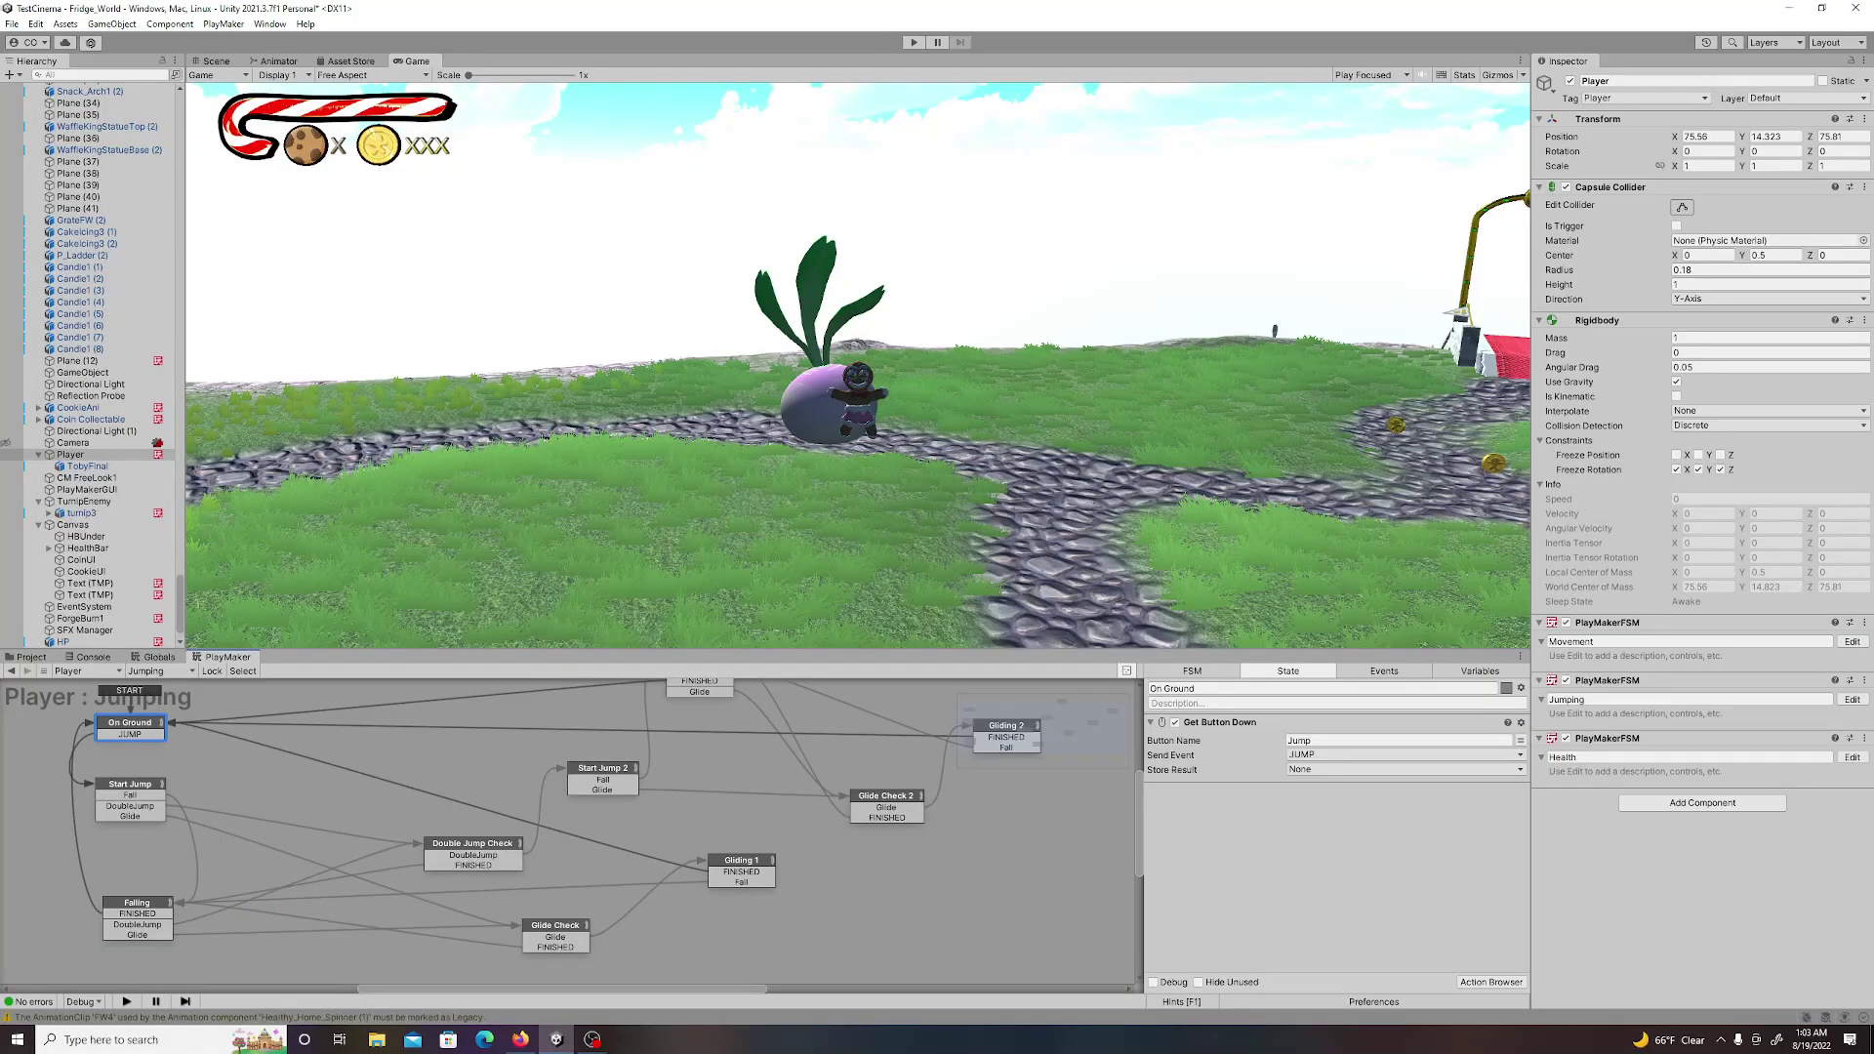
# Inspect Double Jump Check's Int Compare on Double Jump Counter, then start the game.
pyautogui.click(471, 846)
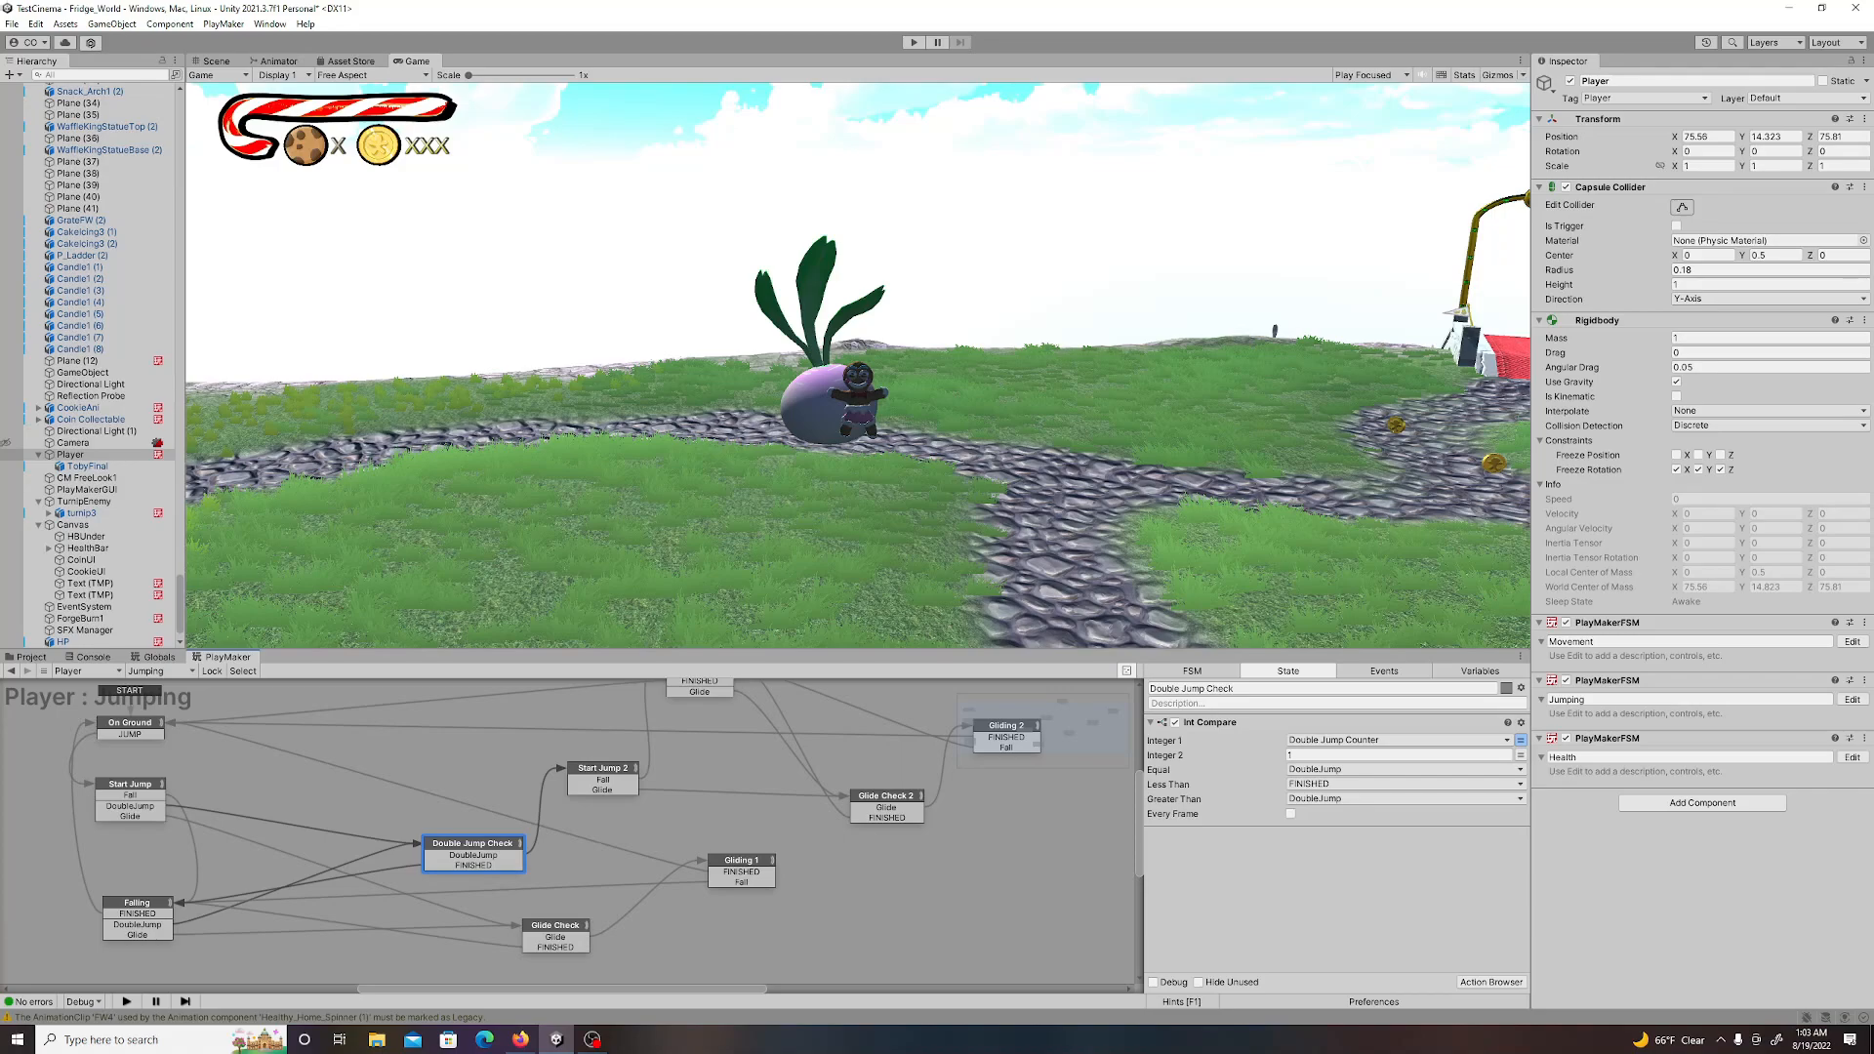
pyautogui.hotkey('ctrl', 'p')
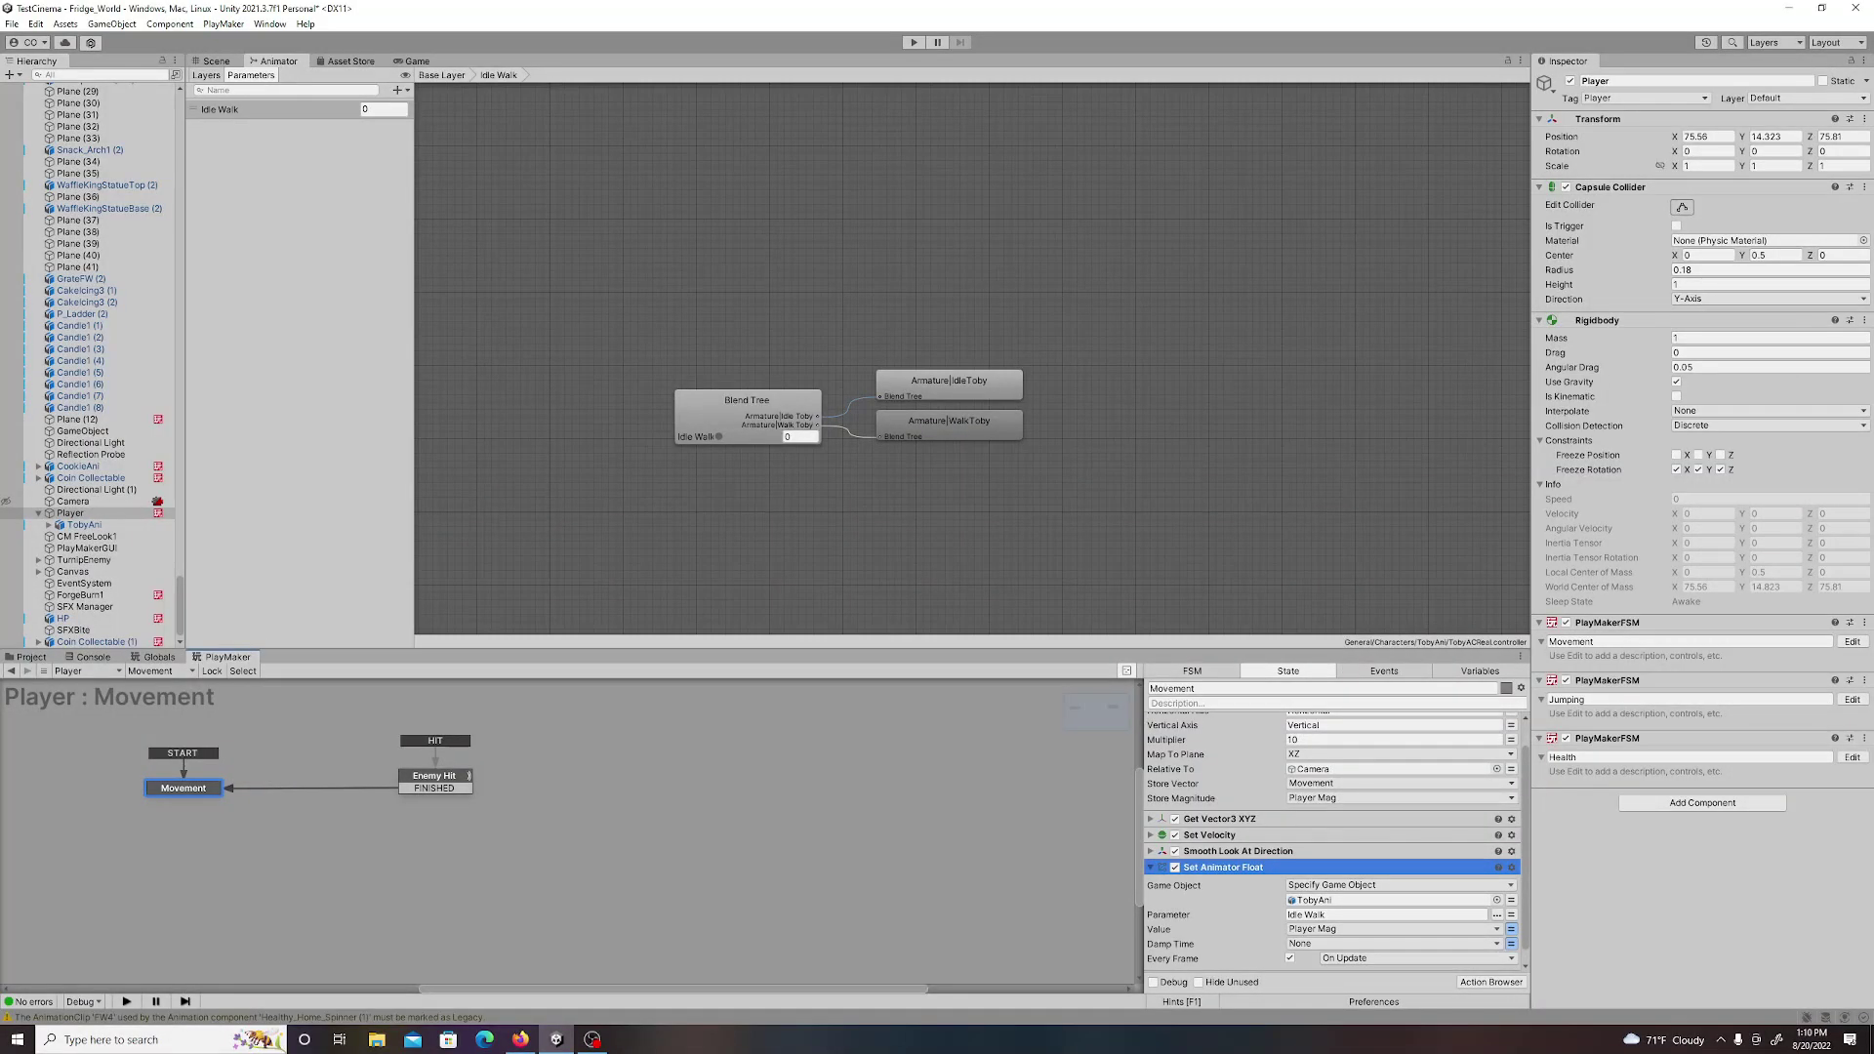
# Inspect the Blend Tree, then run the player with W/D toward coins and the wooden stairs.
pyautogui.click(747, 401)
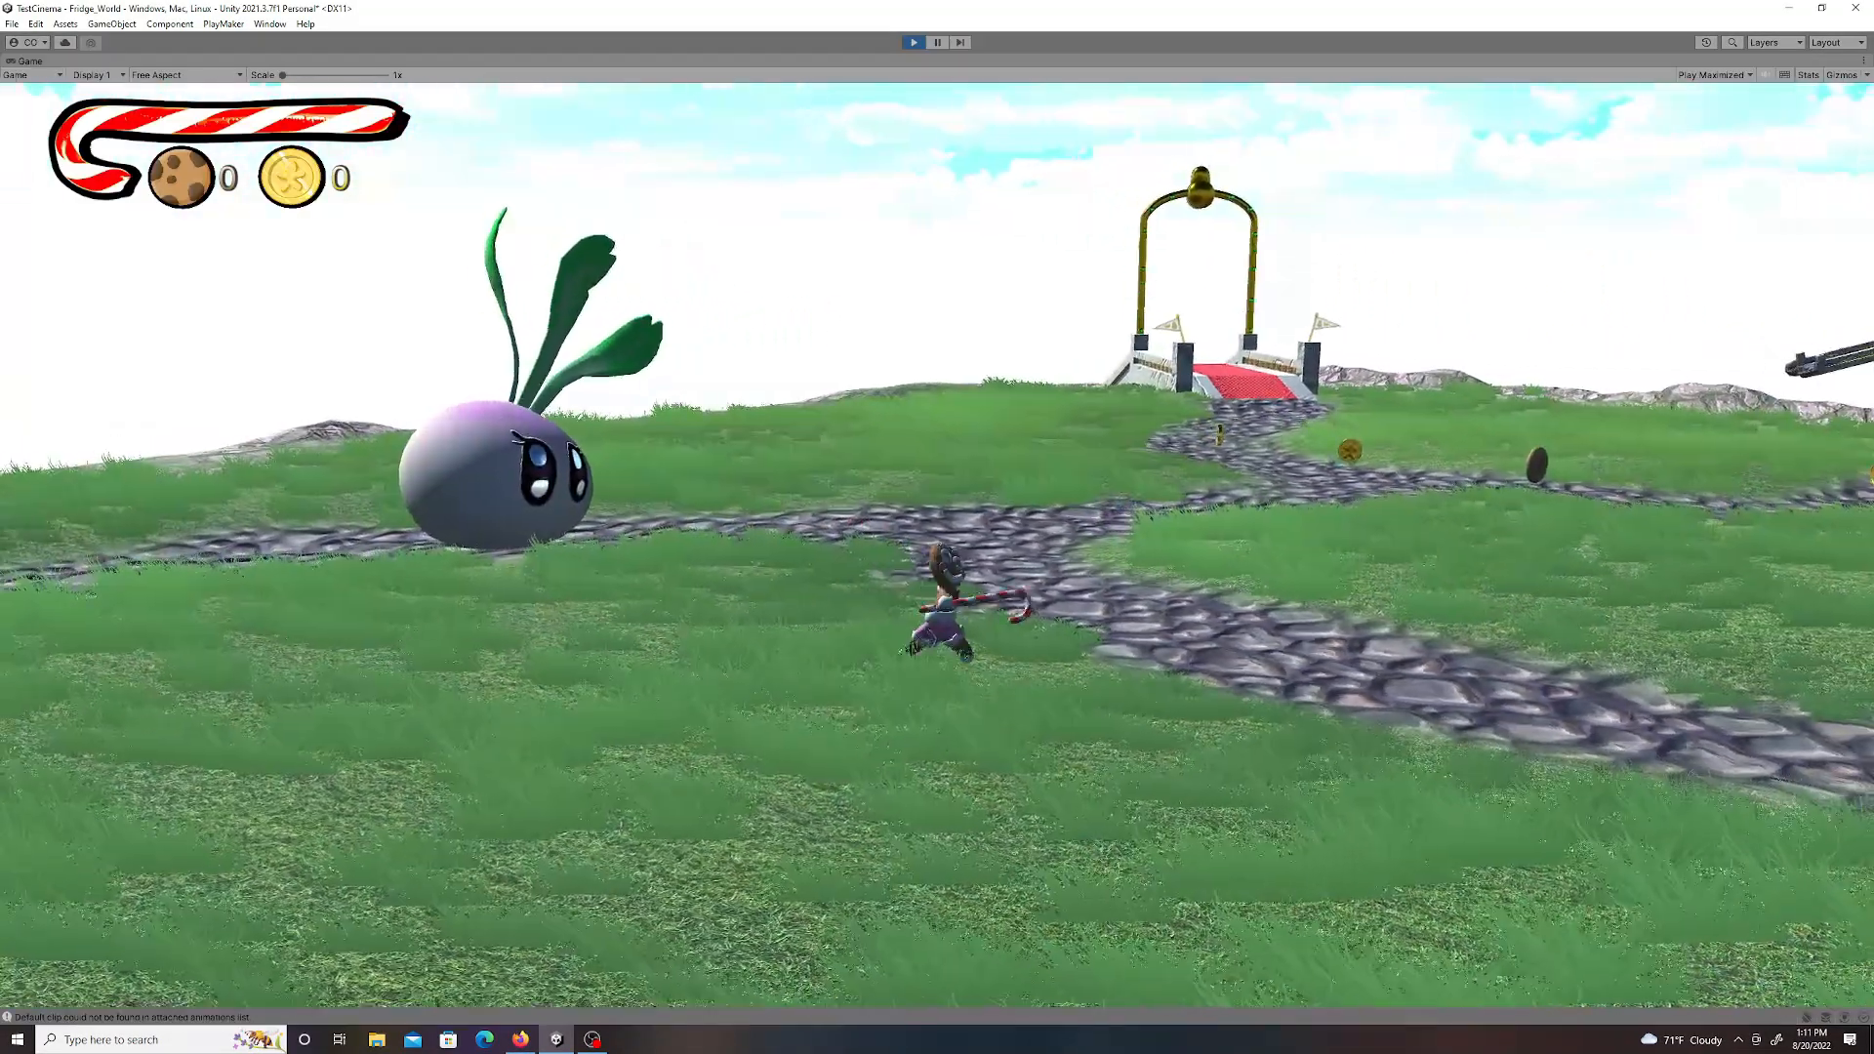
pyautogui.press('w')
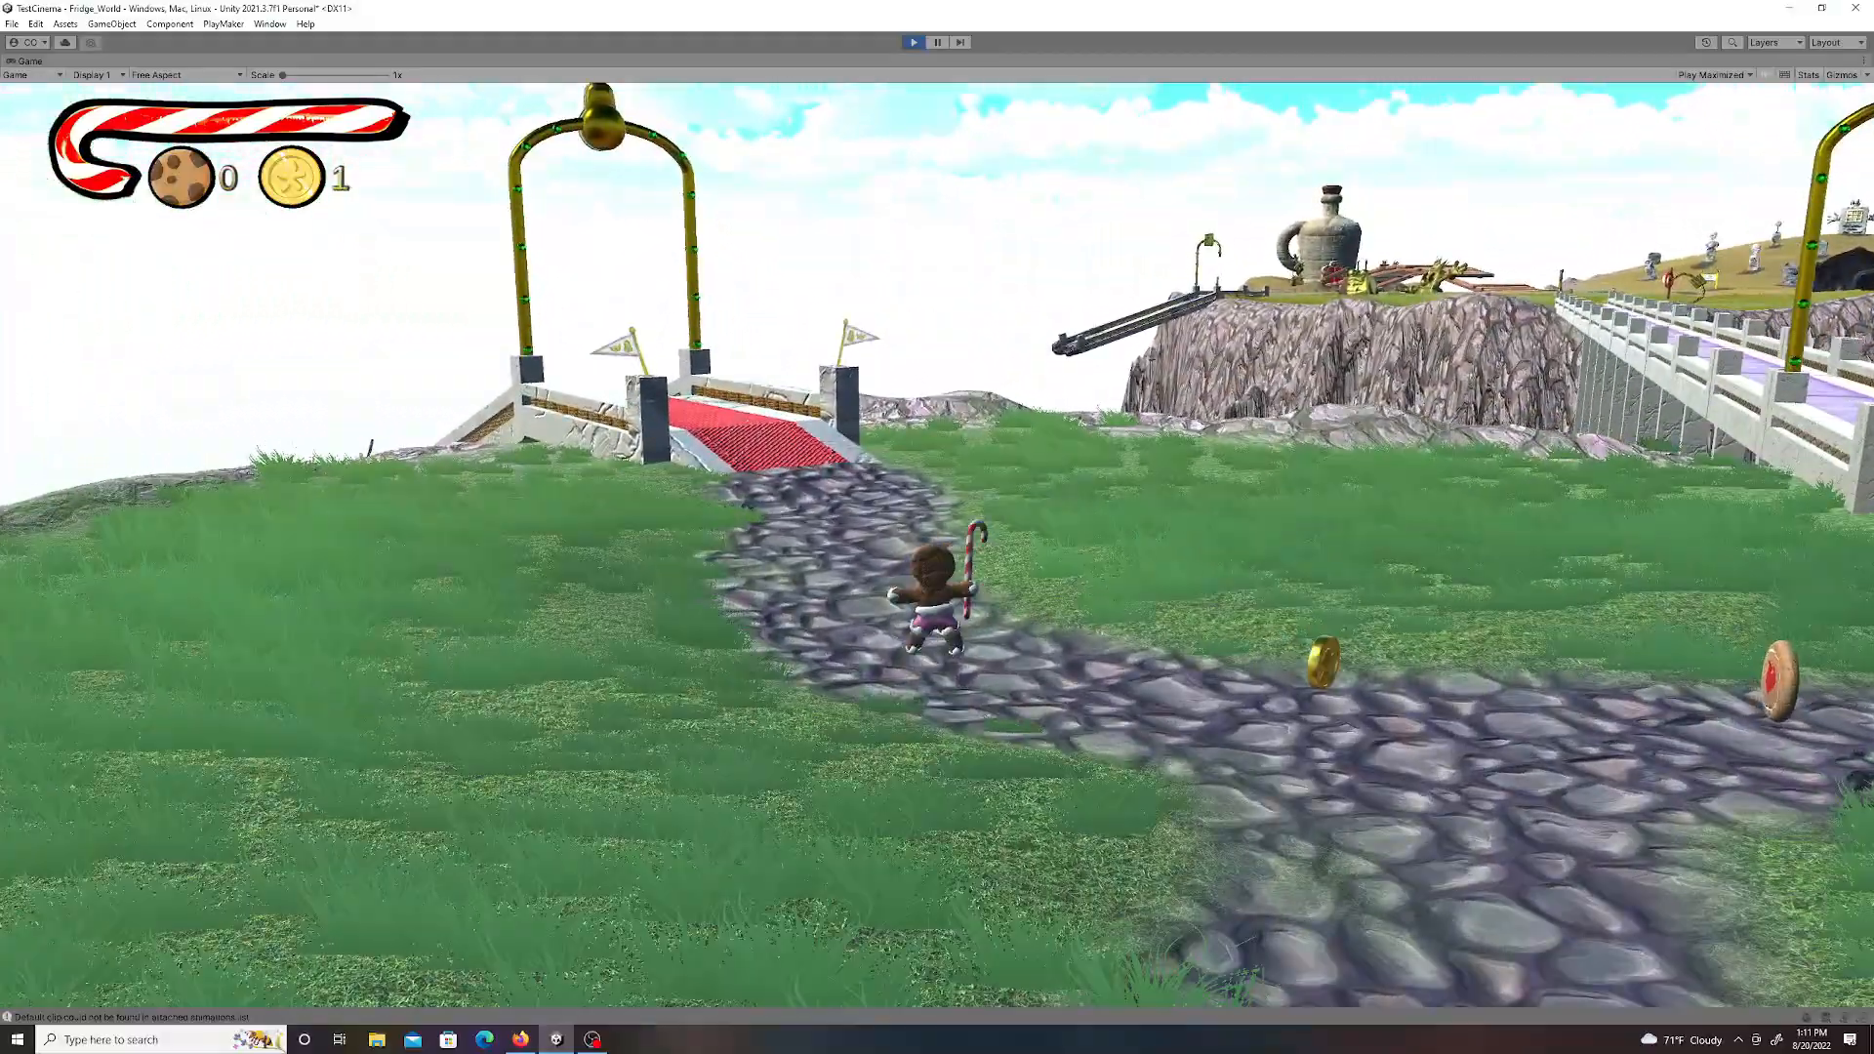
pyautogui.press('d')
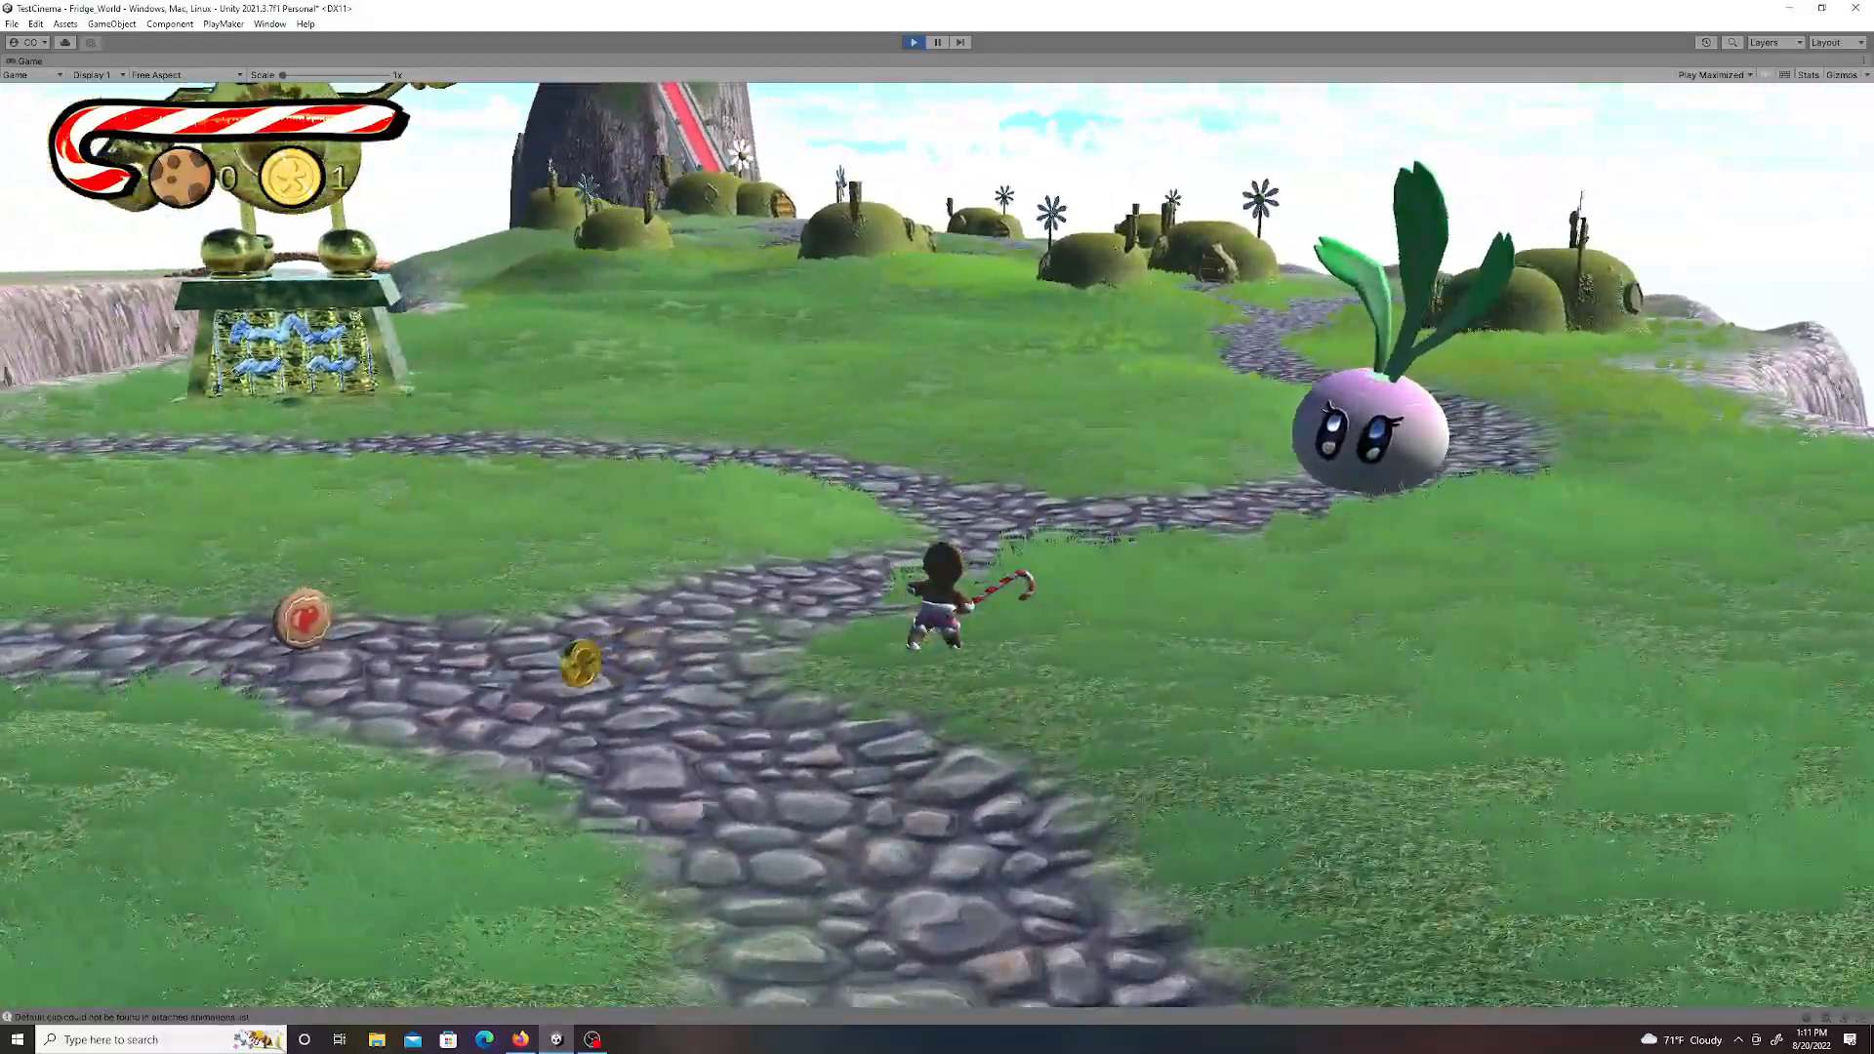
pyautogui.press('w')
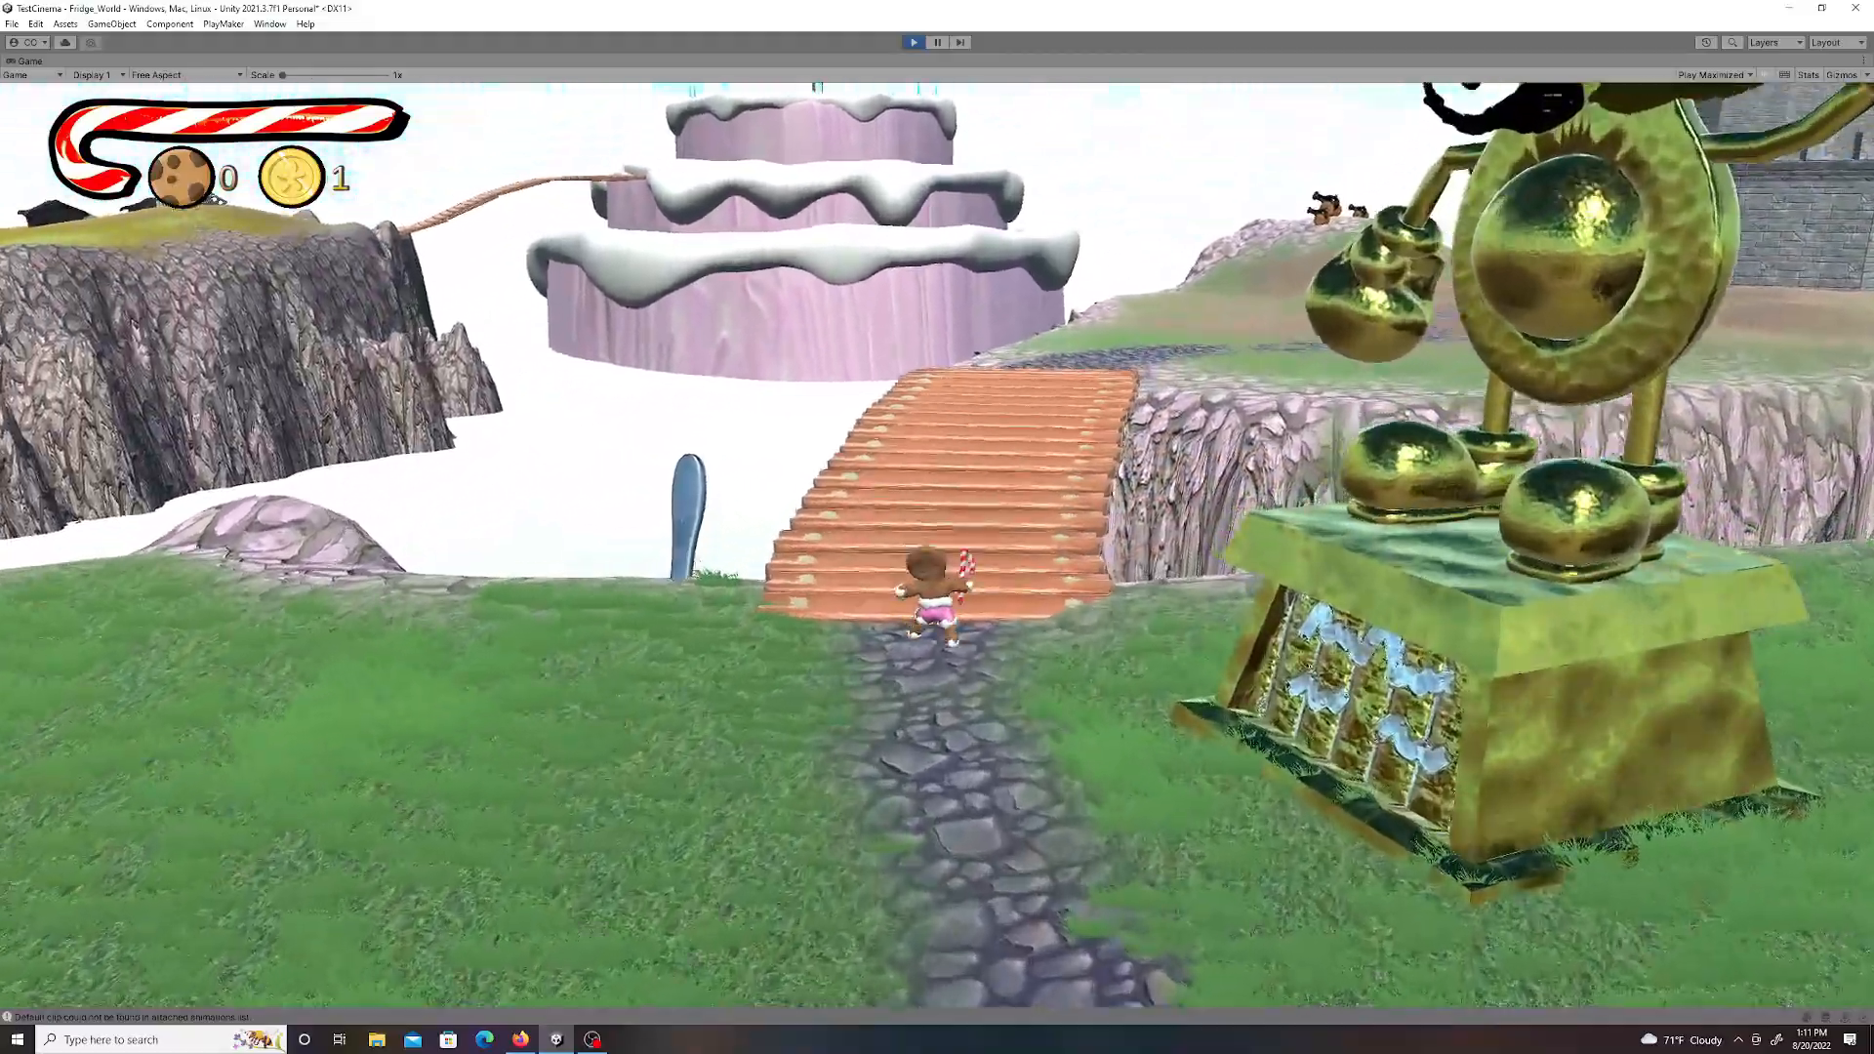